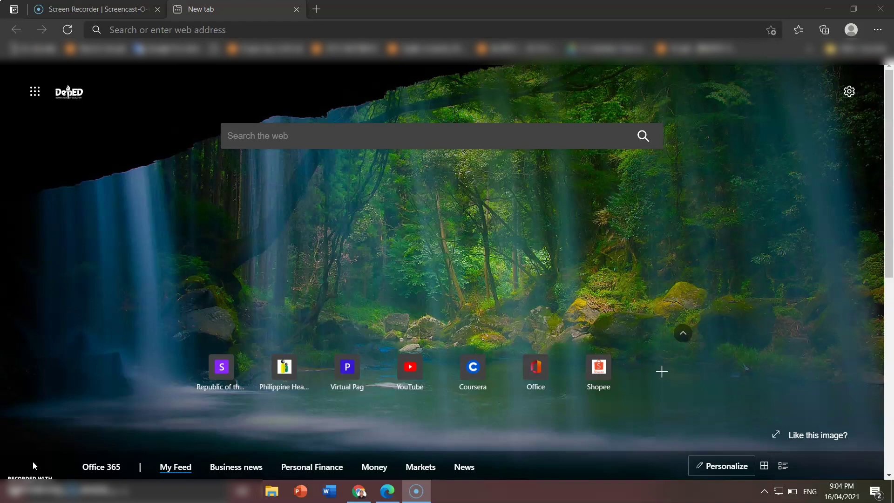
left_click(211, 30)
type("www.s")
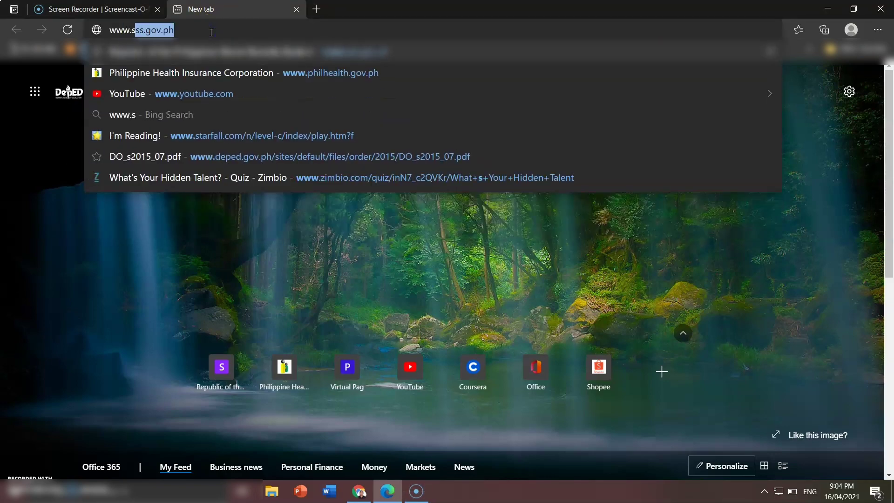
type("ss.gov.ph")
key("Return")
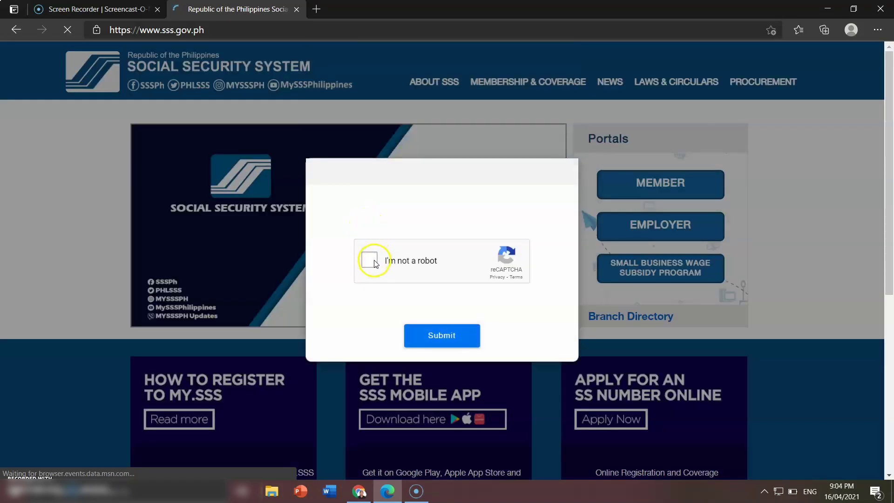
- Pass the 'I'm not a robot' reCAPTCHA check and open the MEMBER portal login
left_click(373, 264)
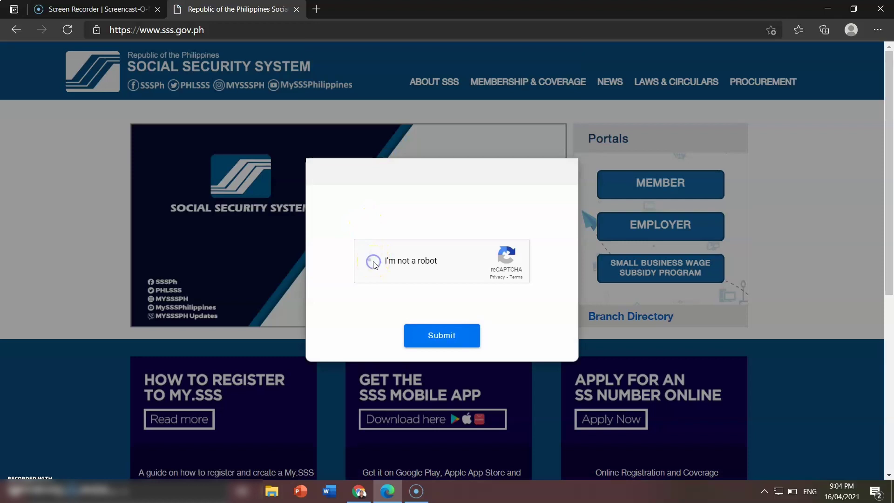
left_click(454, 335)
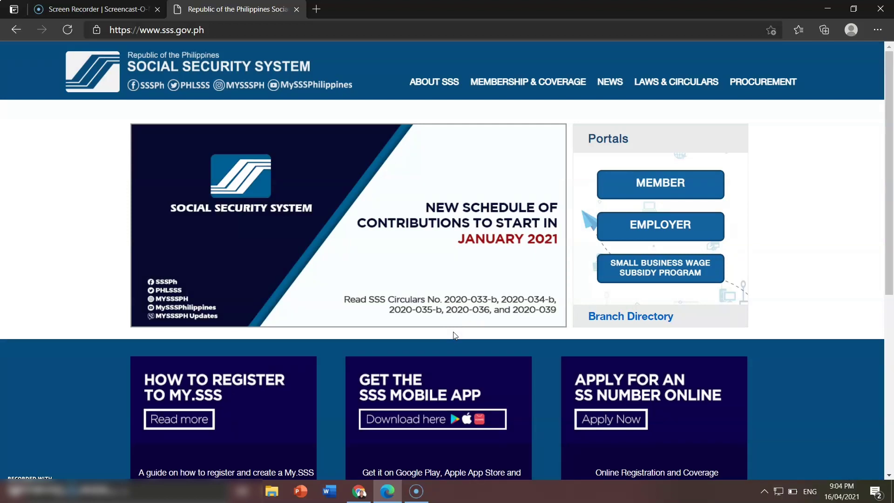
left_click(672, 184)
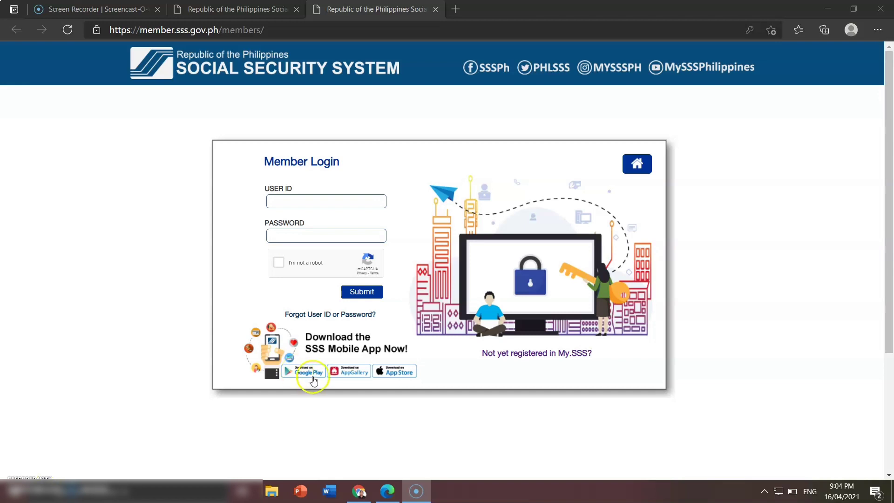
- From the Member Login page's USER ID field, start a new My.SSS registration
scroll(303, 279, "down", 2)
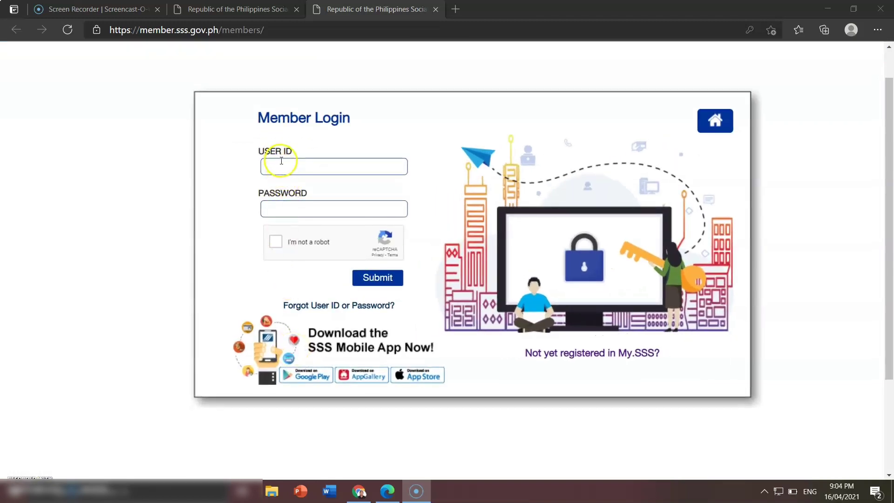
left_click(282, 161)
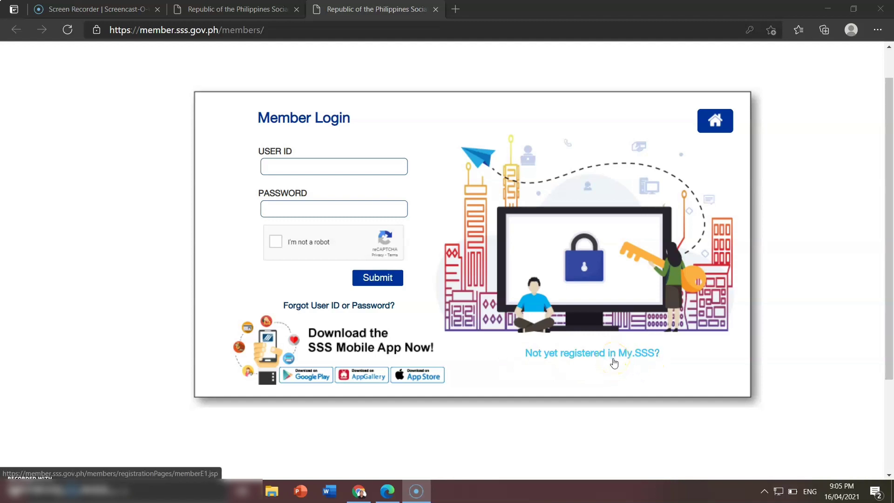
left_click(575, 354)
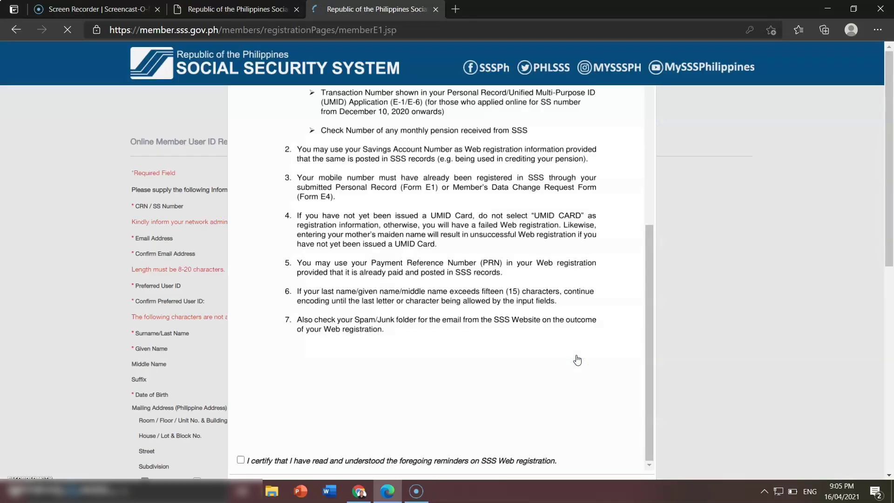
- Read through the web registration reminders, tick the certification checkbox, and proceed to the form
scroll(532, 221, "up", 3)
scroll(531, 221, "up", 3)
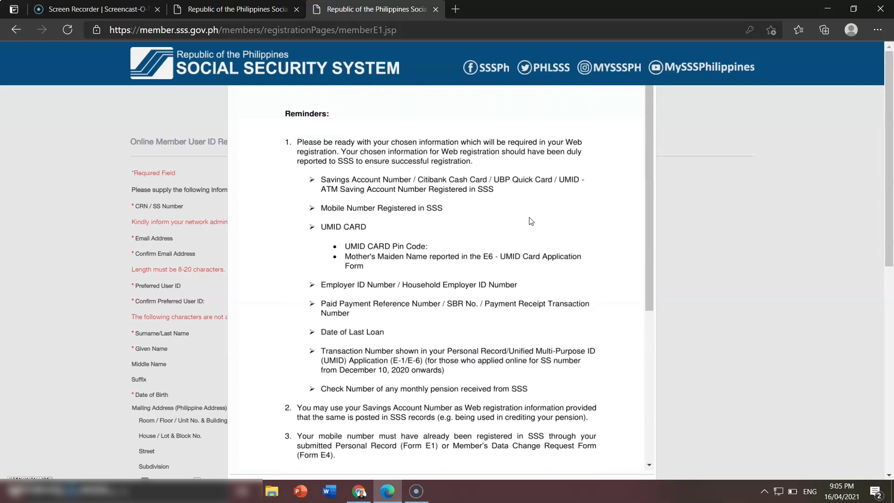
scroll(531, 221, "down", 1)
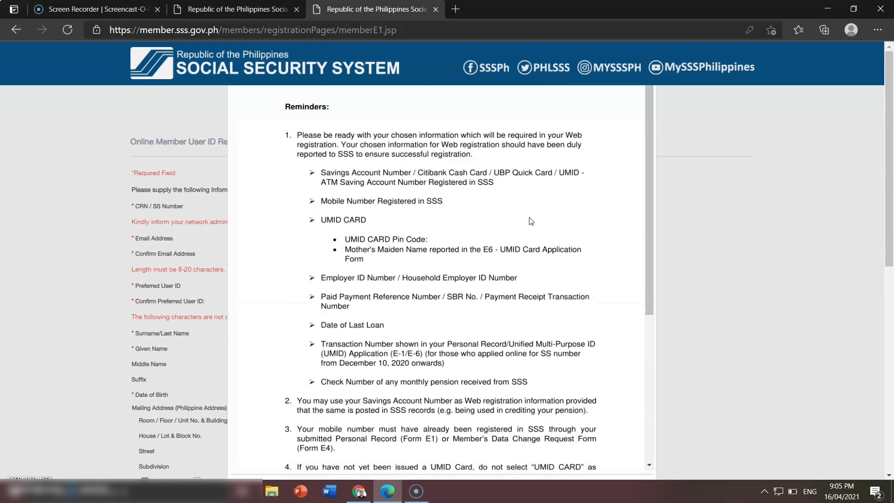
scroll(531, 221, "down", 2)
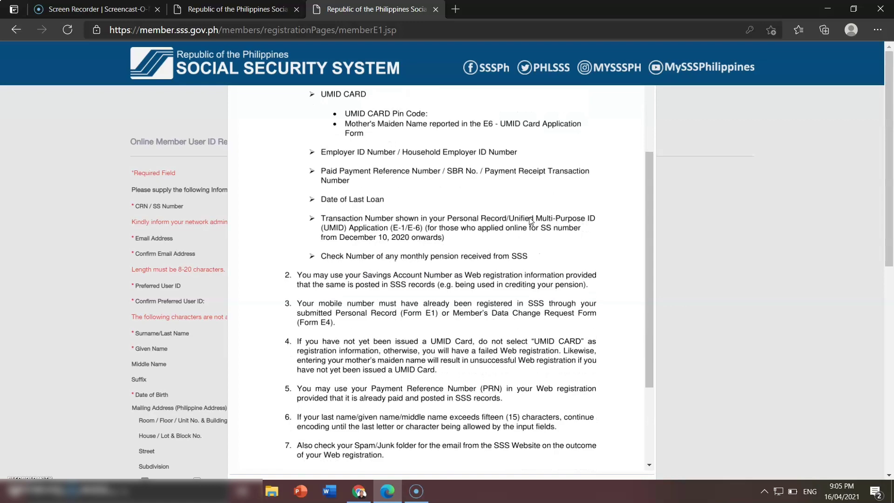
scroll(531, 221, "down", 2)
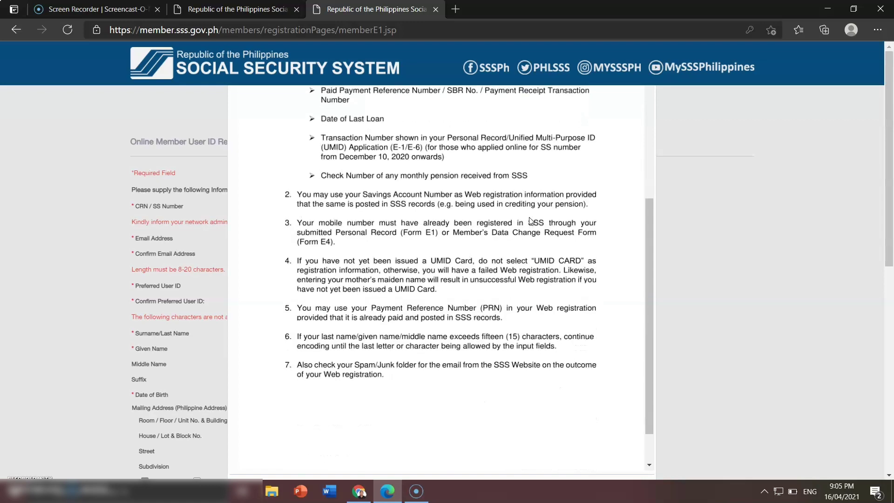
scroll(531, 221, "down", 1)
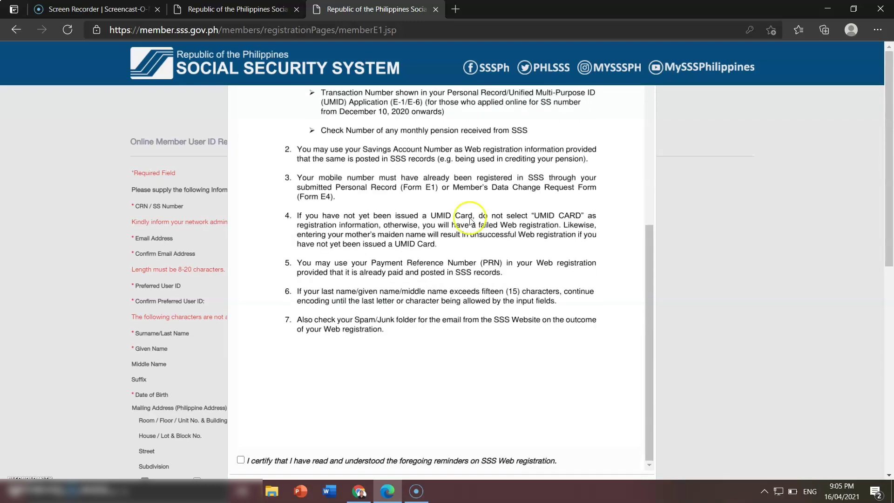
scroll(414, 367, "down", 2)
scroll(413, 366, "down", 2)
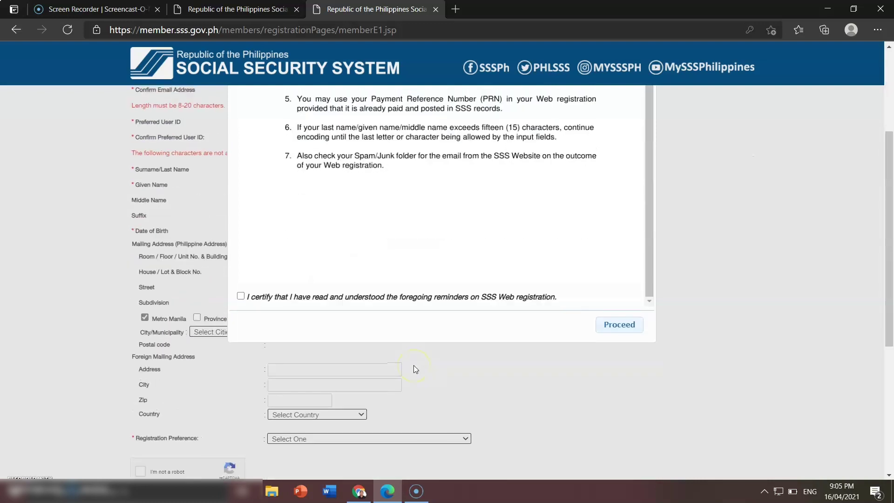
scroll(413, 365, "up", 4)
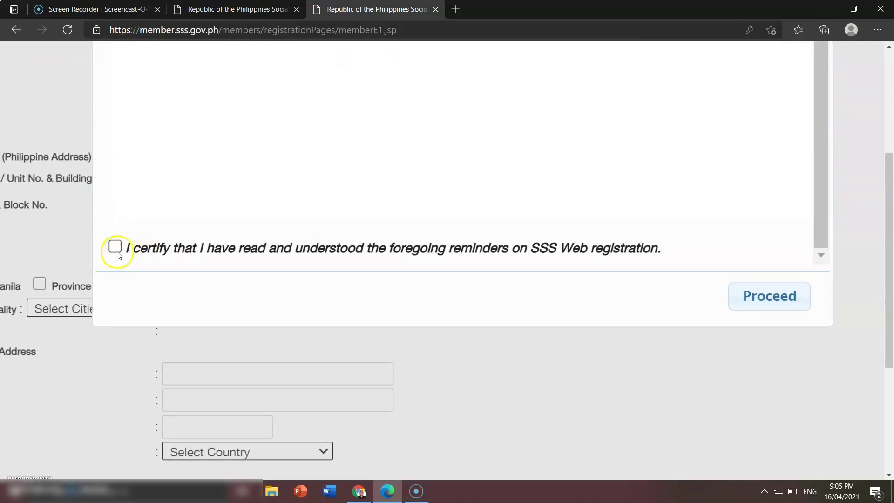
left_click(117, 254)
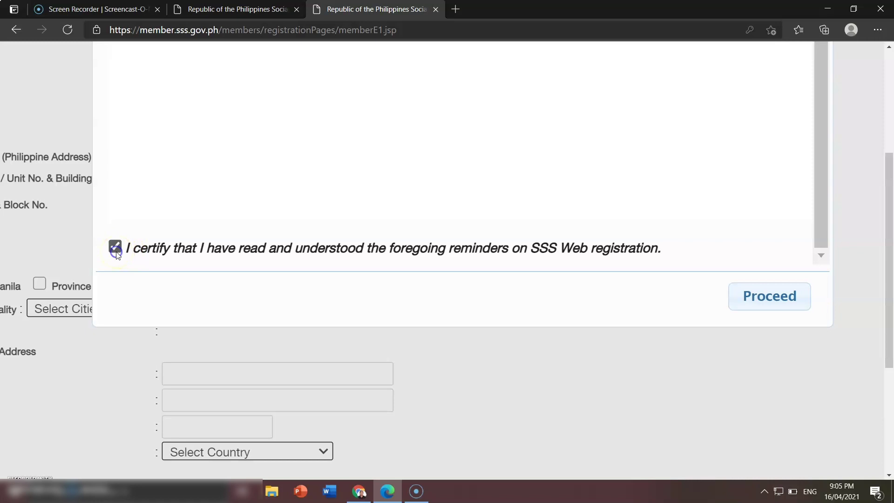
left_click(769, 297)
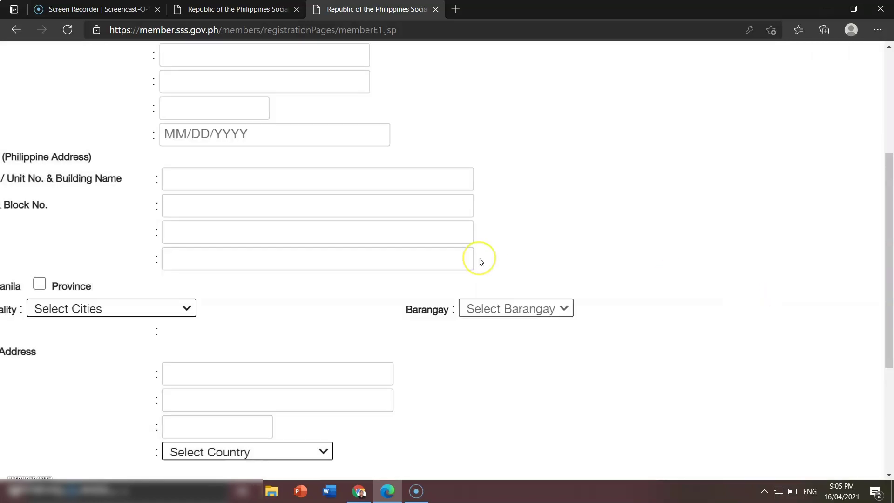
scroll(480, 261, "down", 4)
scroll(481, 261, "up", 3)
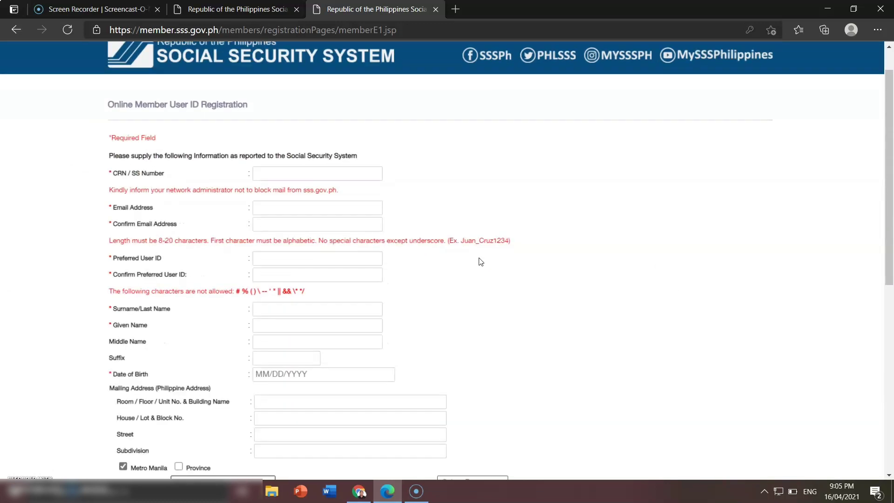
scroll(480, 261, "up", 2)
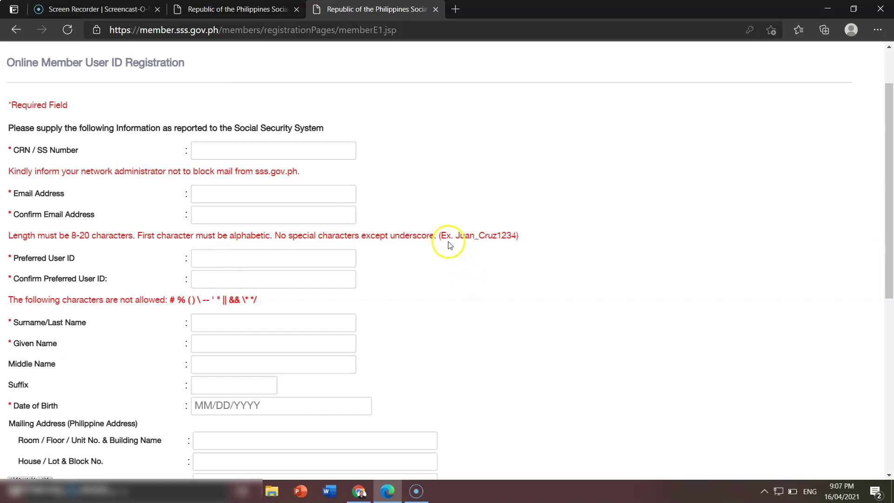
scroll(448, 243, "up", 5, "ctrl")
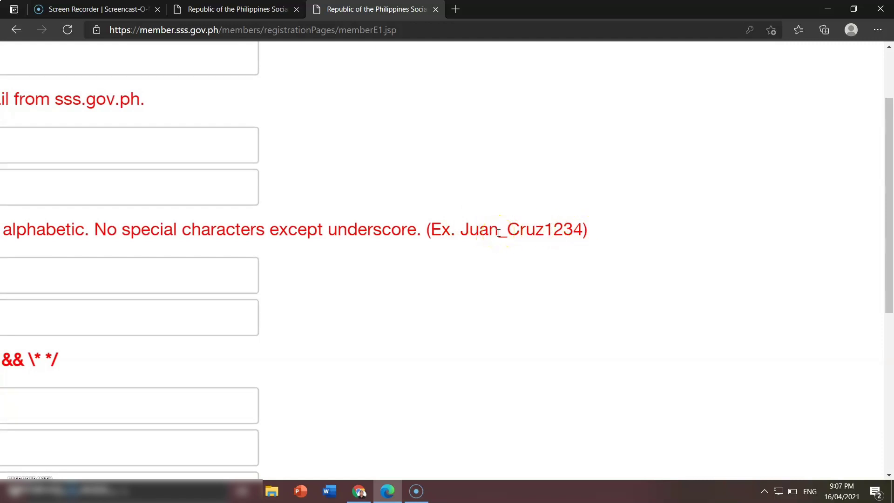
left_click_drag(498, 233, 510, 236)
key("ctrl+minus")
left_click(454, 247)
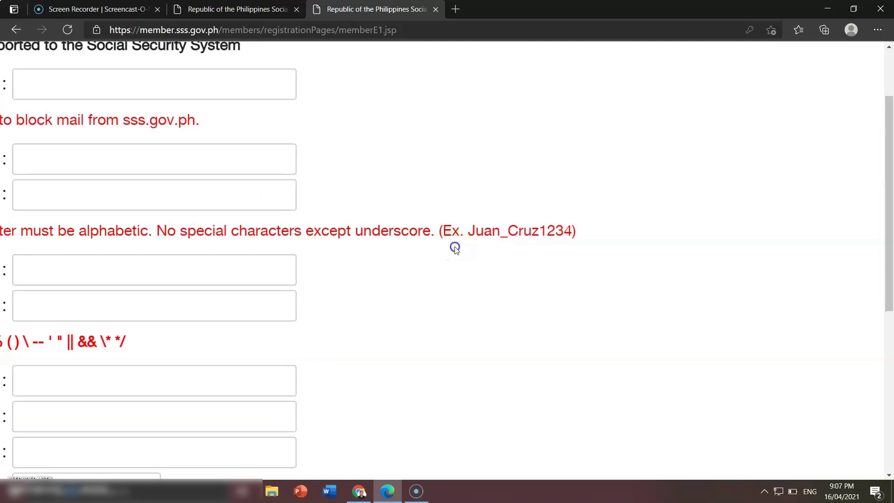
scroll(455, 247, "left", 3)
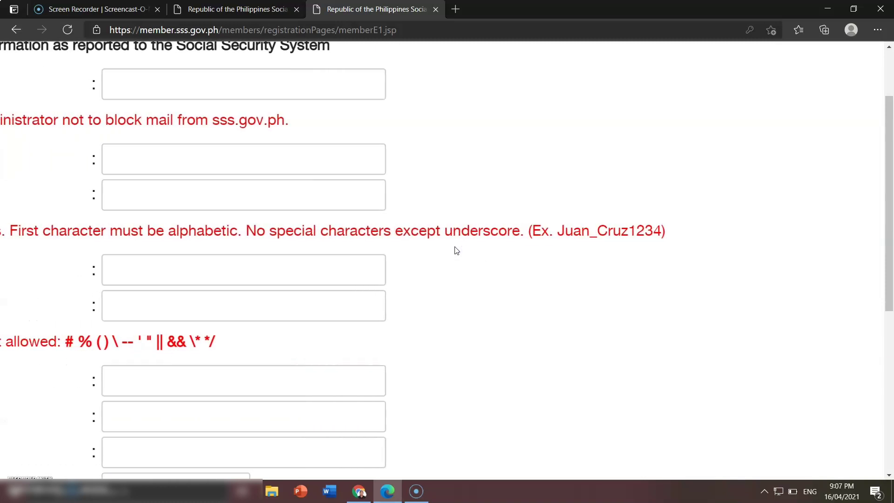
scroll(456, 250, "left", 1)
left_click_drag(477, 237, 488, 235)
key("ctrl+0")
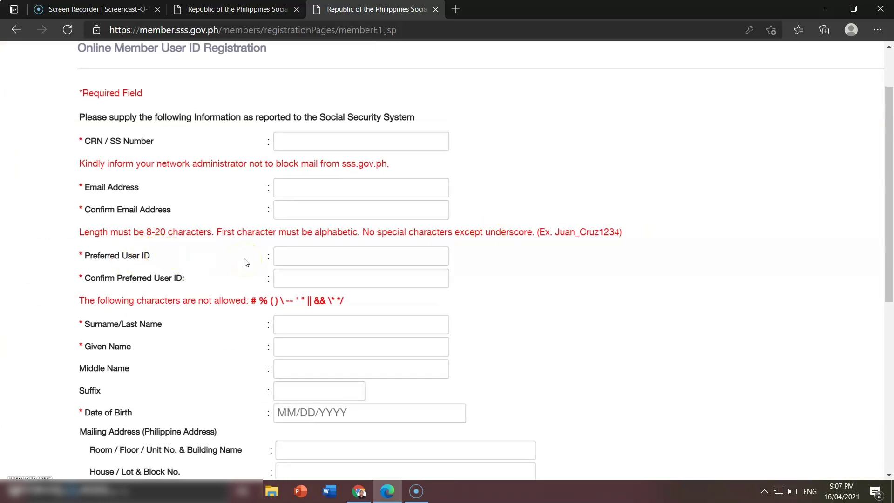
left_click(234, 272)
key("ctrl+plus")
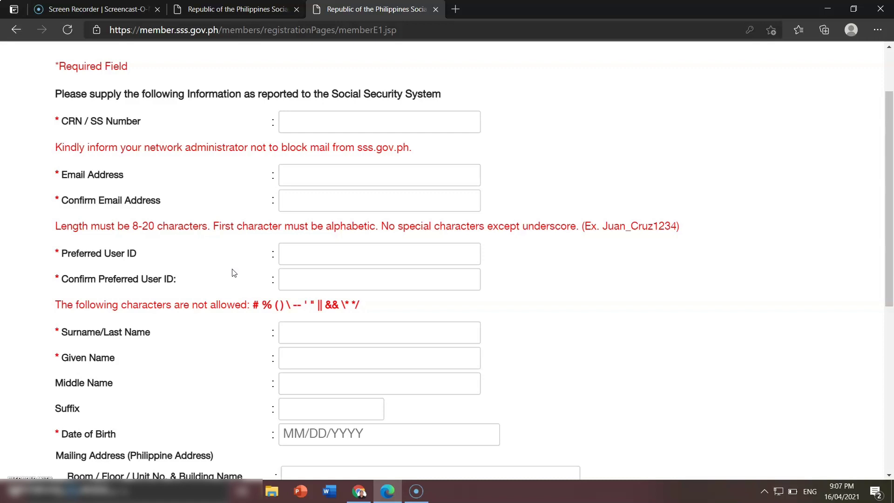
left_click(311, 257)
scroll(315, 288, "down", 1)
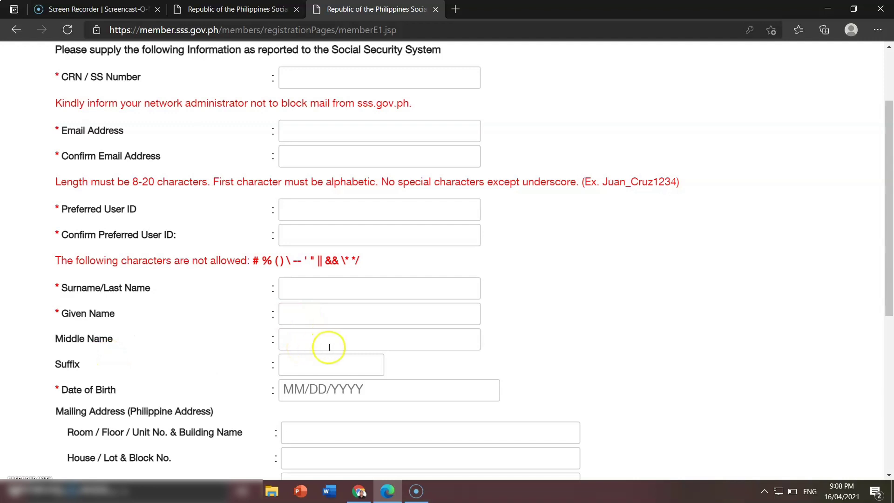
scroll(332, 347, "down", 1)
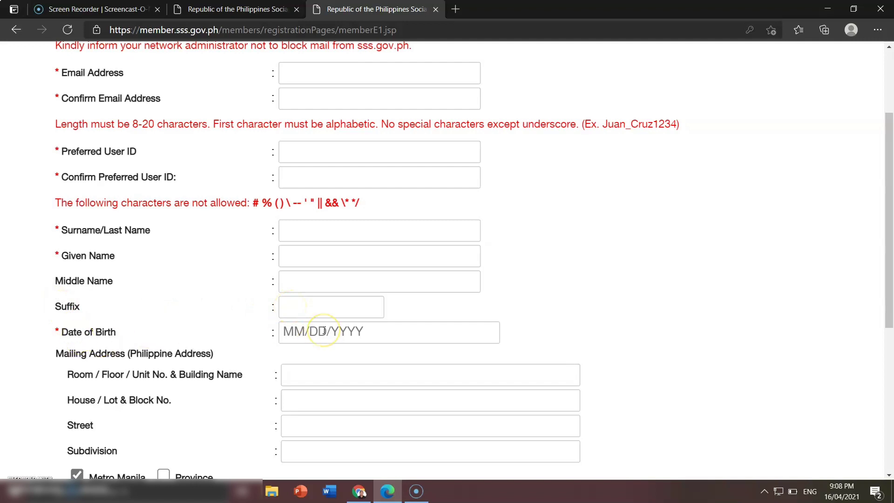
scroll(325, 330, "down", 1)
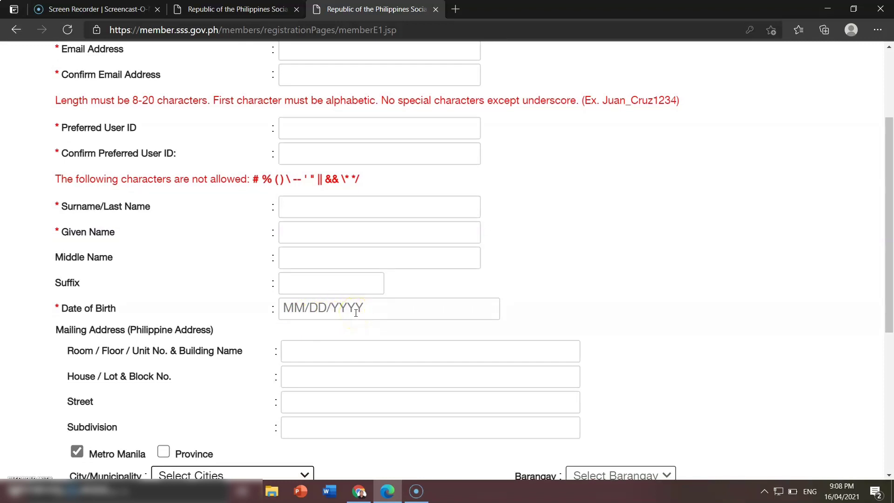
scroll(224, 343, "down", 1)
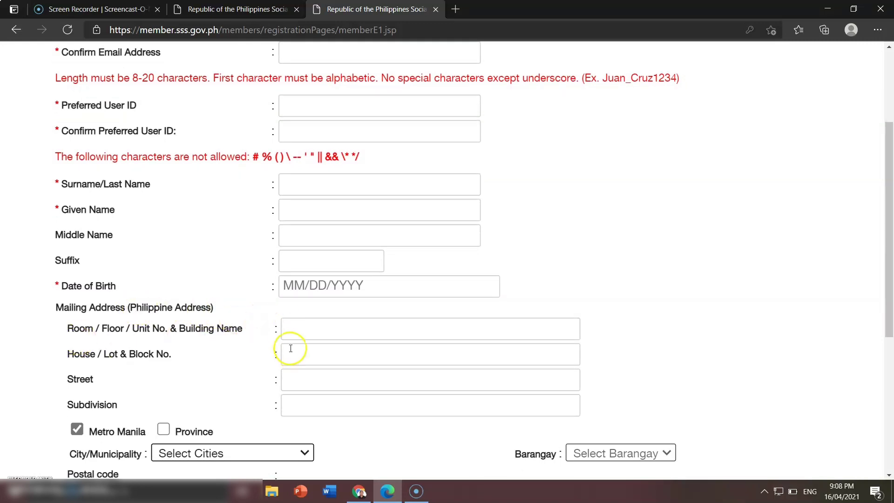
scroll(290, 348, "down", 3)
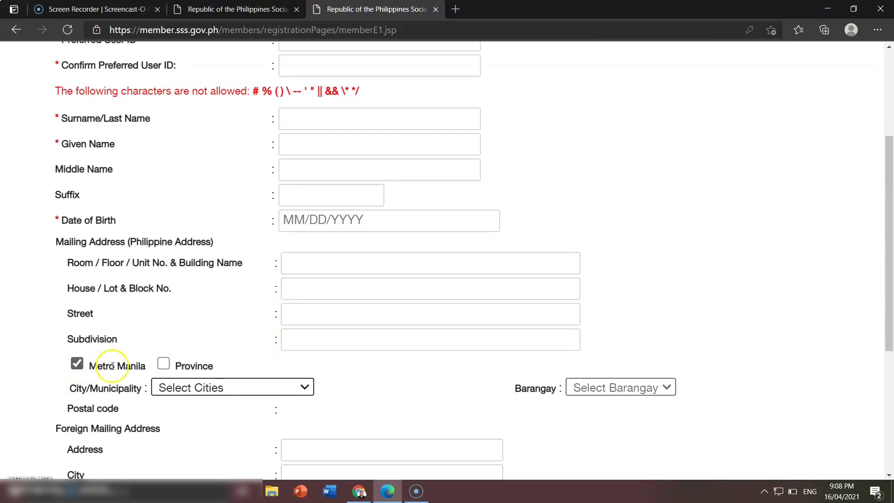
- Switch the mailing address to Province and browse the Province Name list without choosing one
left_click(164, 364)
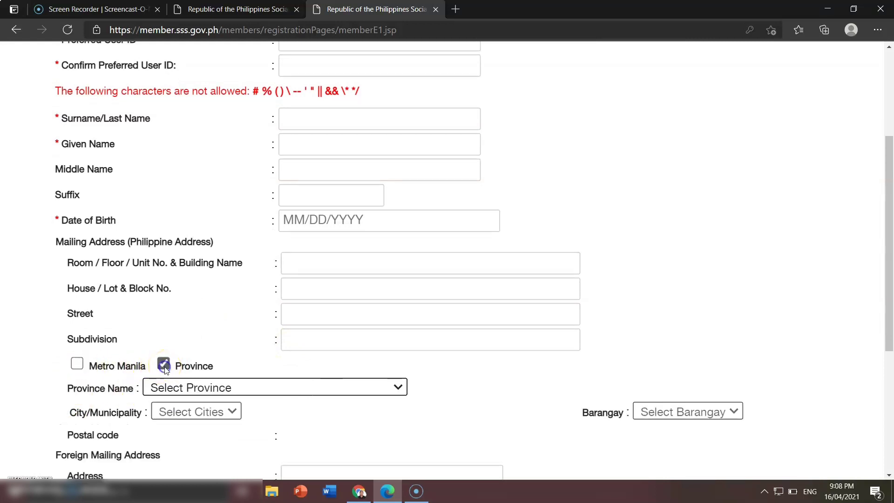
scroll(168, 370, "down", 1)
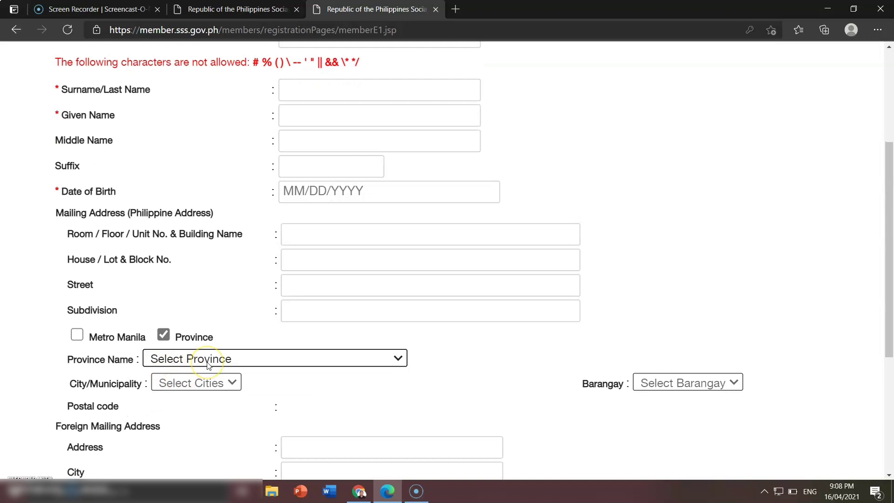
left_click(208, 362)
scroll(209, 308, "down", 1)
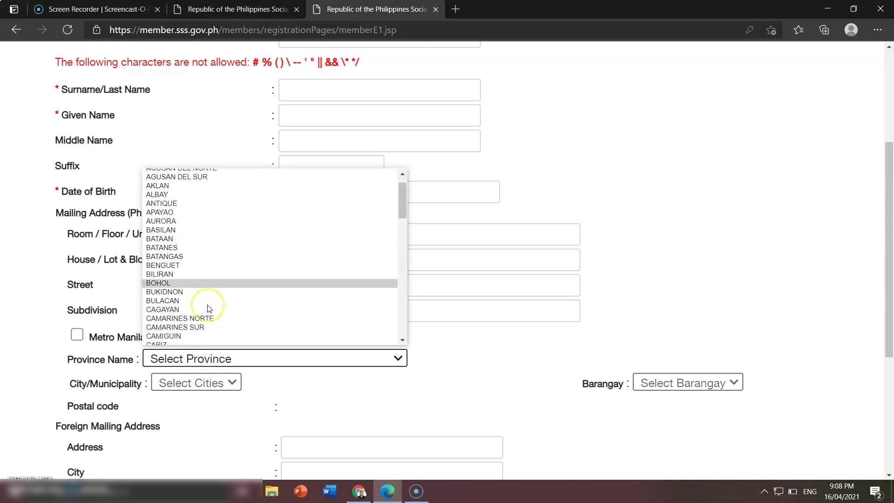
scroll(209, 309, "down", 15)
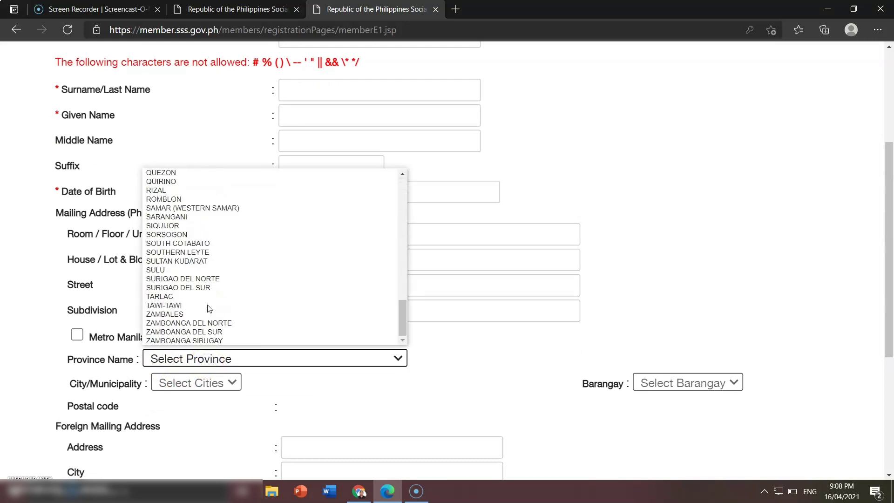
scroll(209, 309, "up", 15)
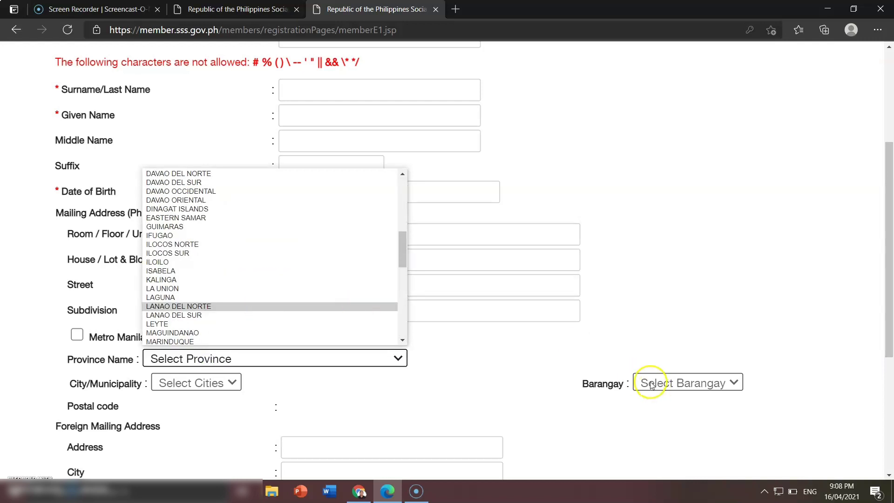
left_click(548, 367)
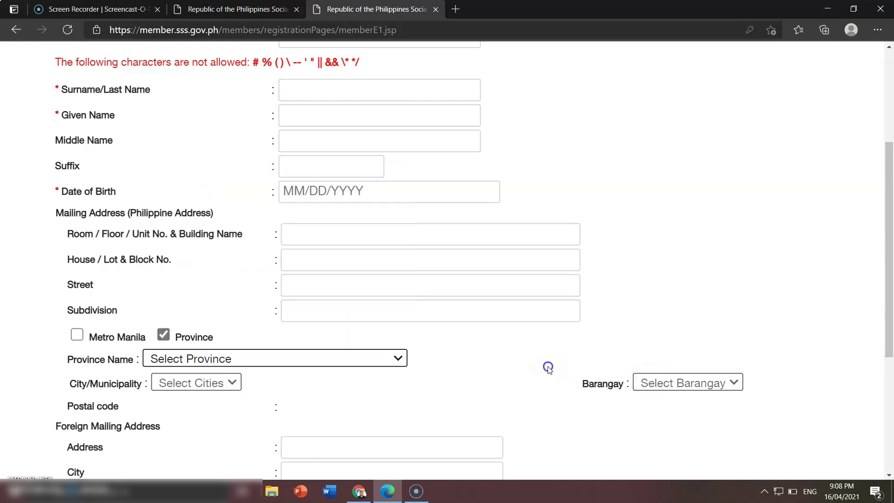
- Browse the Country dropdown list on the registration form
scroll(225, 386, "down", 2)
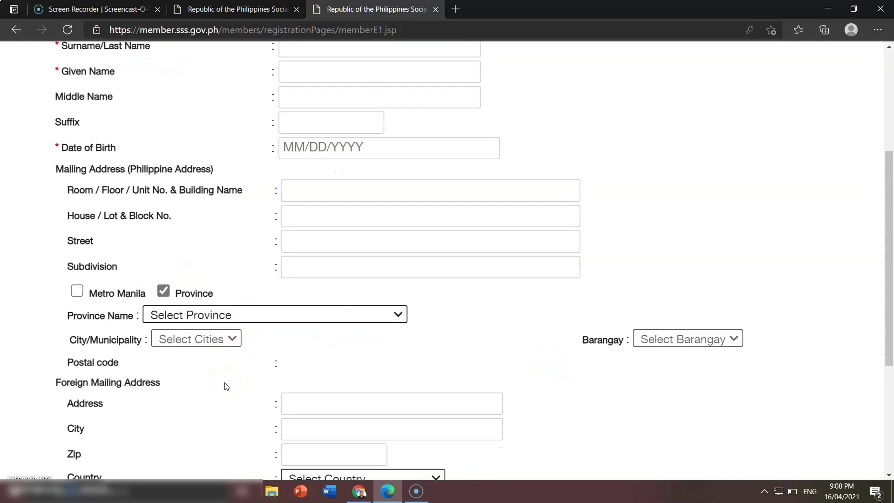
left_click(47, 339)
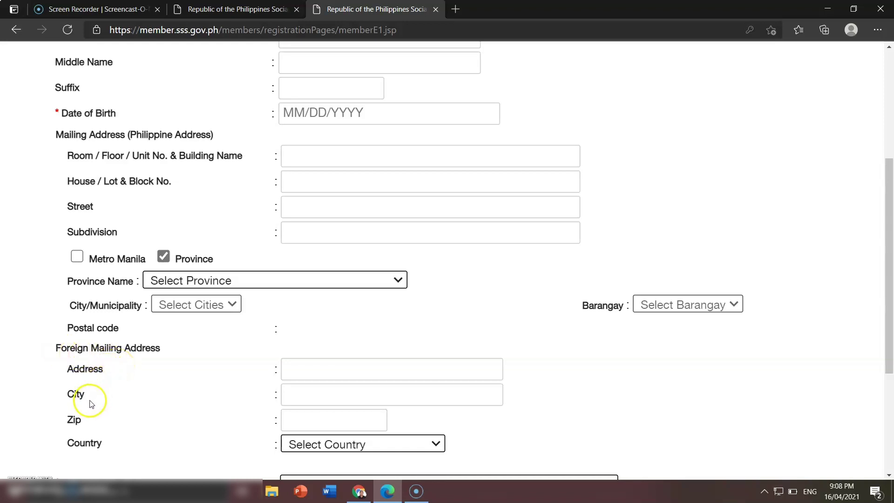
scroll(335, 426, "down", 2)
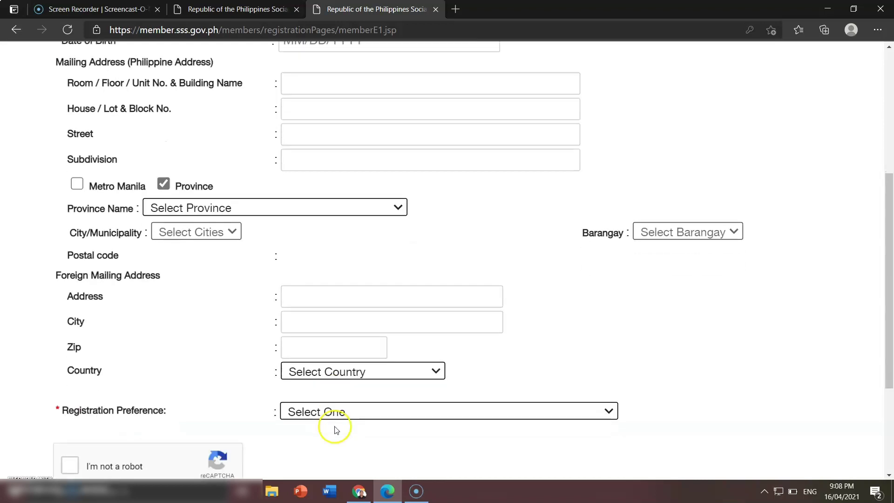
left_click(355, 372)
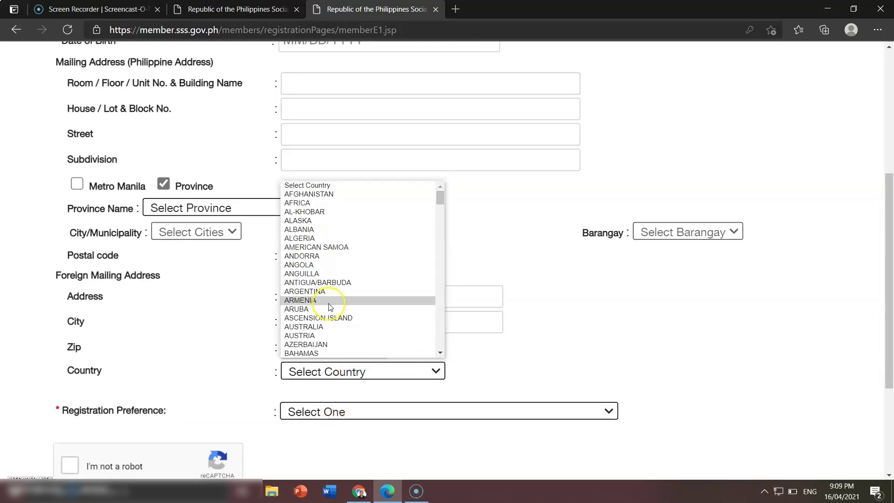
scroll(328, 300, "down", 5)
- Leave the country unchosen and open the Registration Preference 'Select One' options
left_click(185, 382)
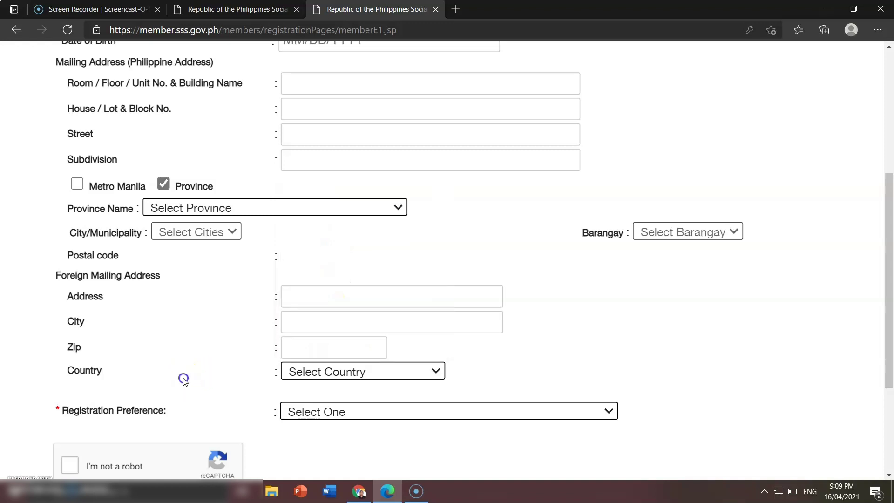
scroll(185, 381, "down", 1)
scroll(184, 381, "down", 2)
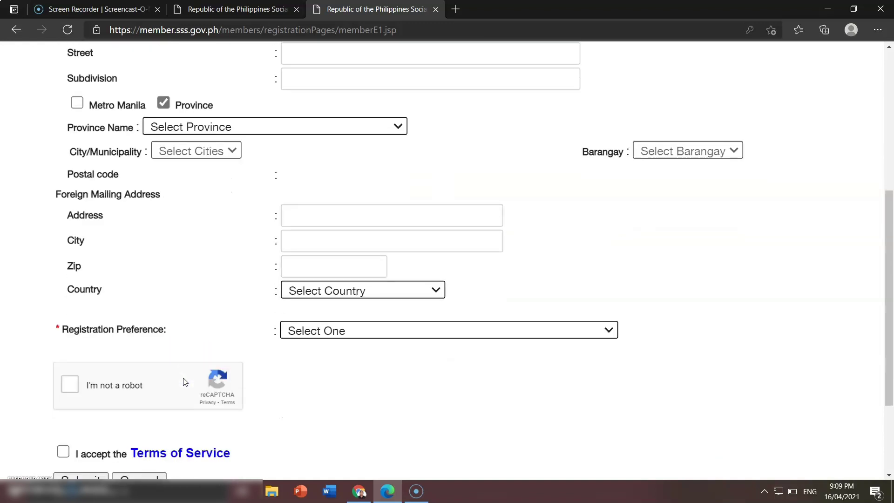
left_click(319, 331)
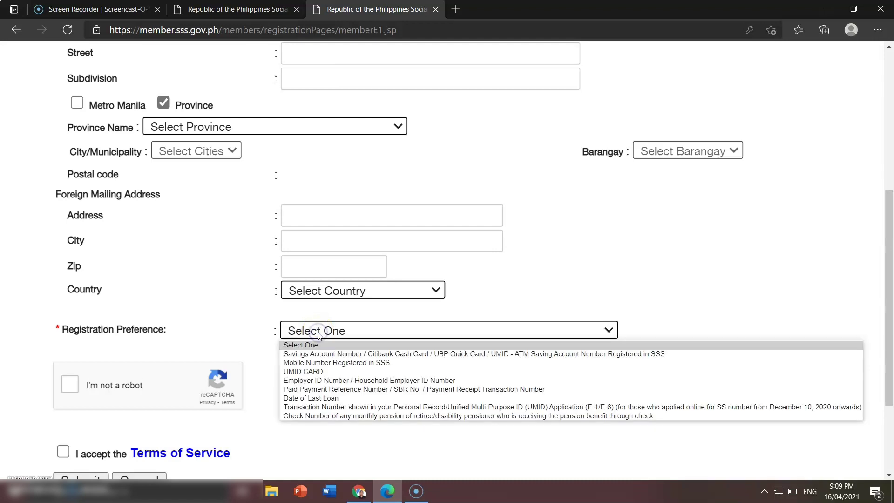
scroll(320, 336, "down", 1)
scroll(318, 335, "up", 5)
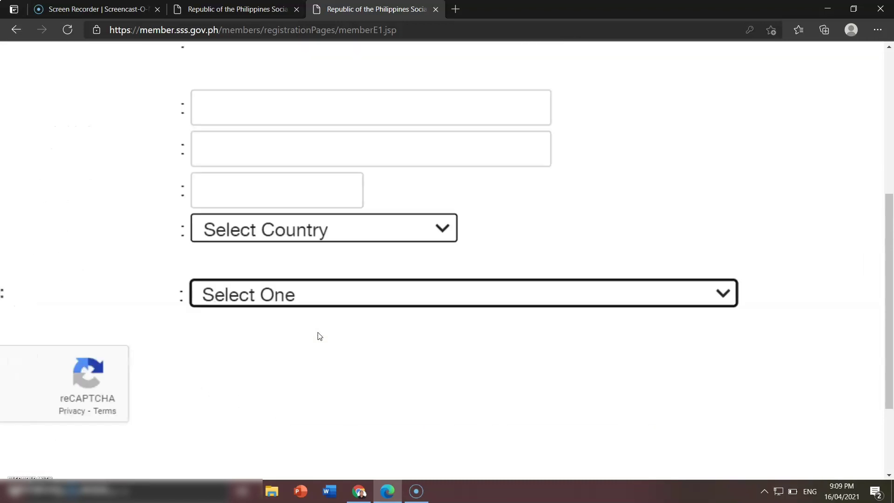
left_click(294, 292)
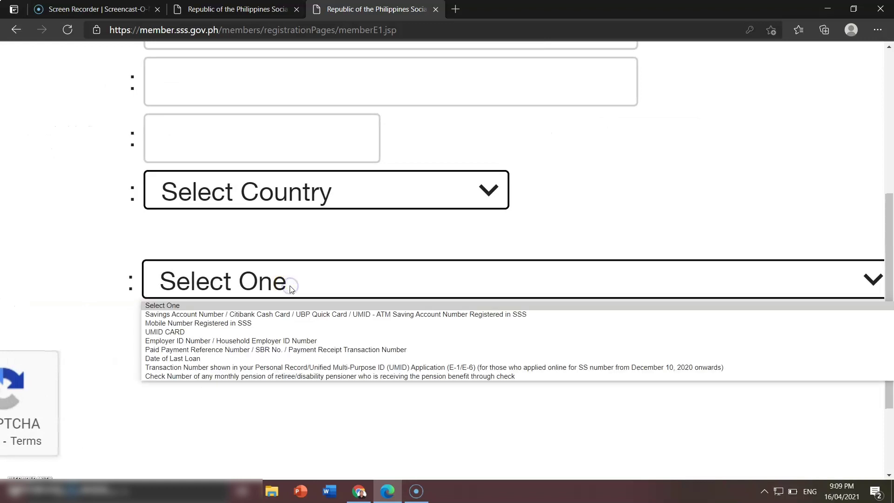
scroll(292, 291, "right", 1)
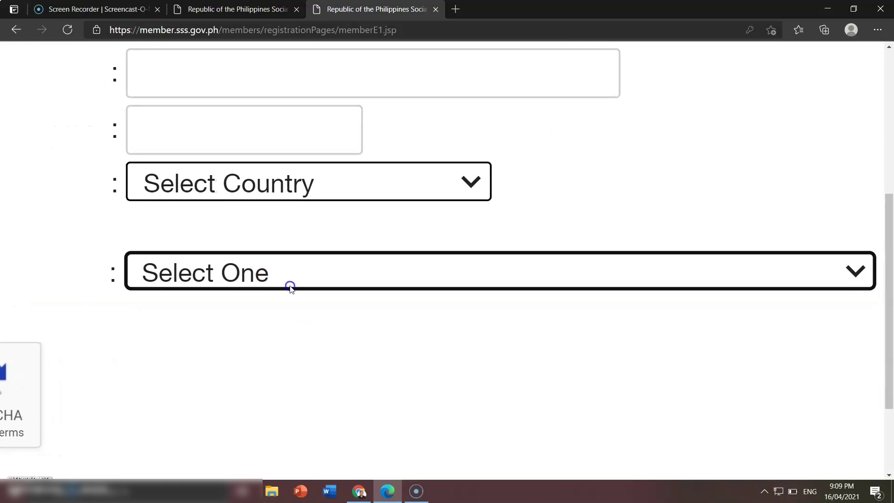
left_click(292, 288)
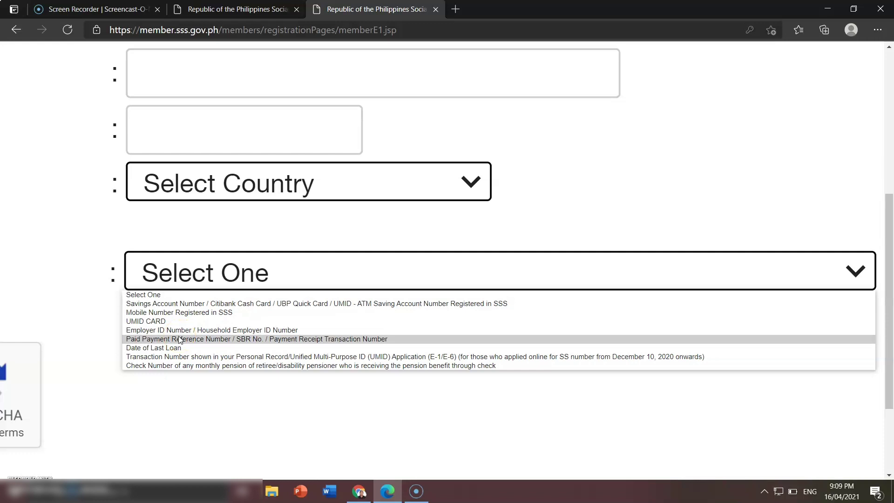
left_click(172, 350)
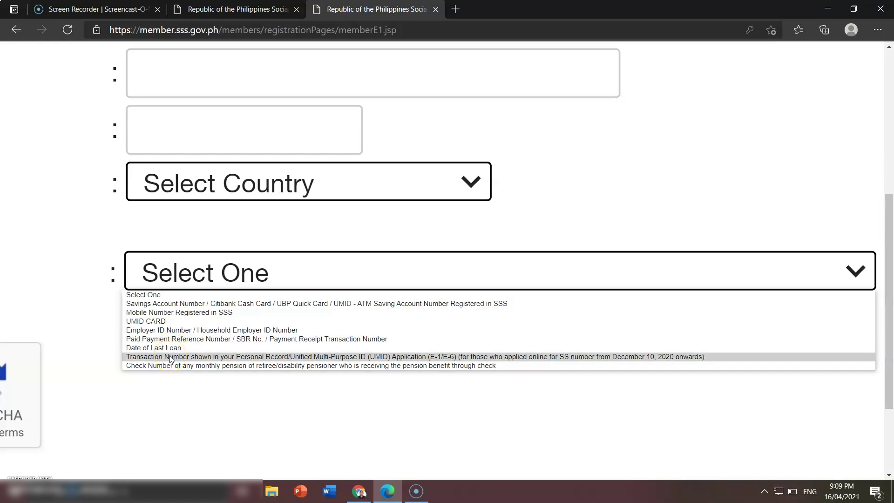
left_click(171, 366)
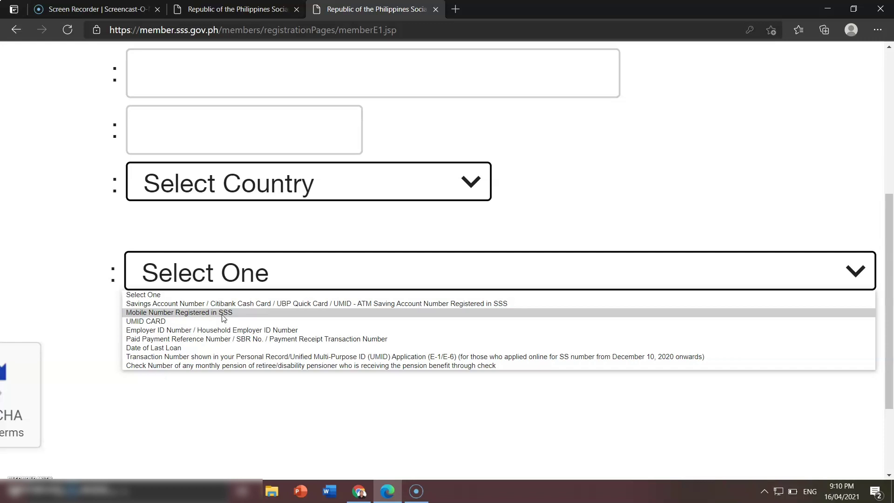
left_click(165, 321)
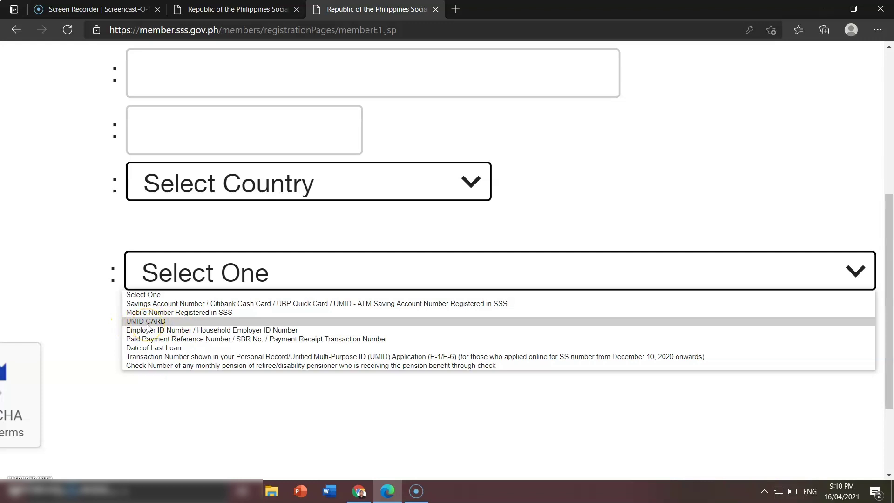
- Choose UMID CARD as registration preference and review its Pin Code and mother's maiden name fields
left_click(176, 322)
key("ctrl+minus")
key("ctrl+minus")
key("ctrl+minus")
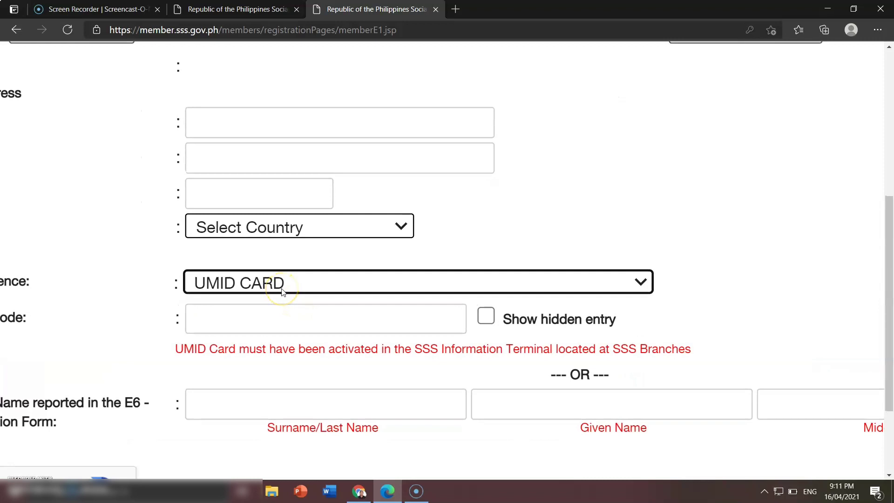
scroll(282, 292, "down", 3)
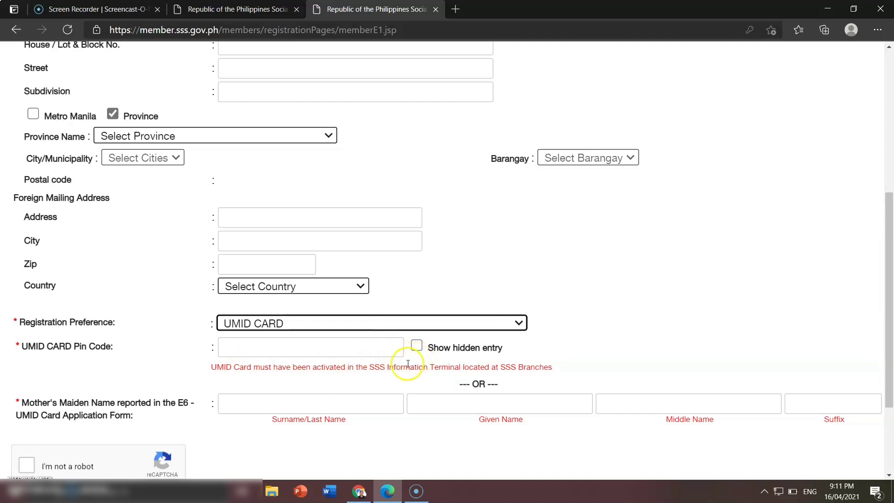
scroll(408, 363, "down", 1)
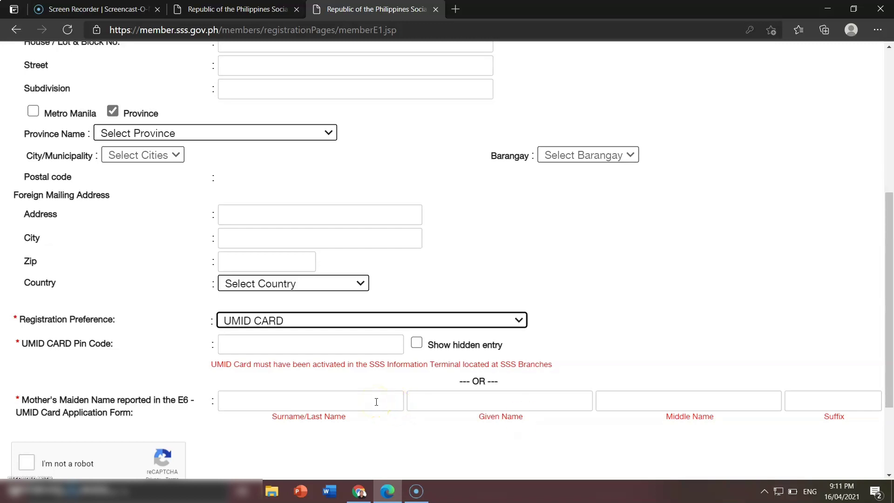
left_click(368, 319)
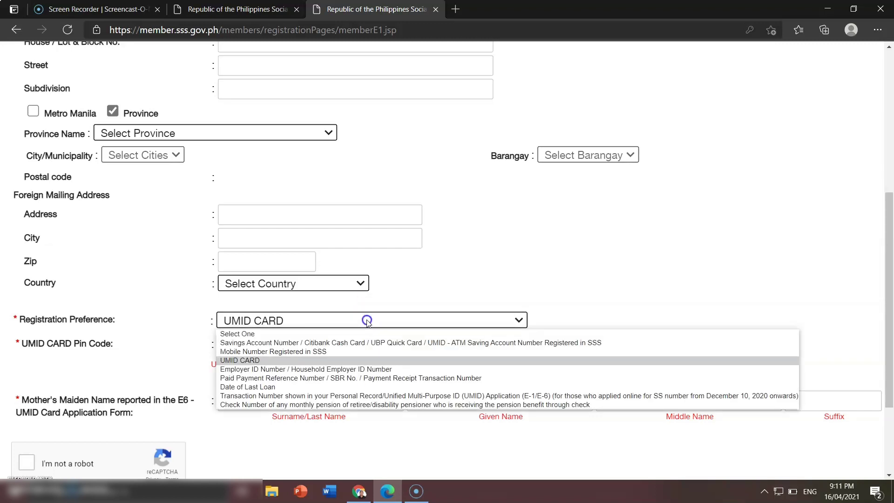
- Set the registration preference to Paid Payment Reference Number / SBR No. and check its field
left_click(283, 378)
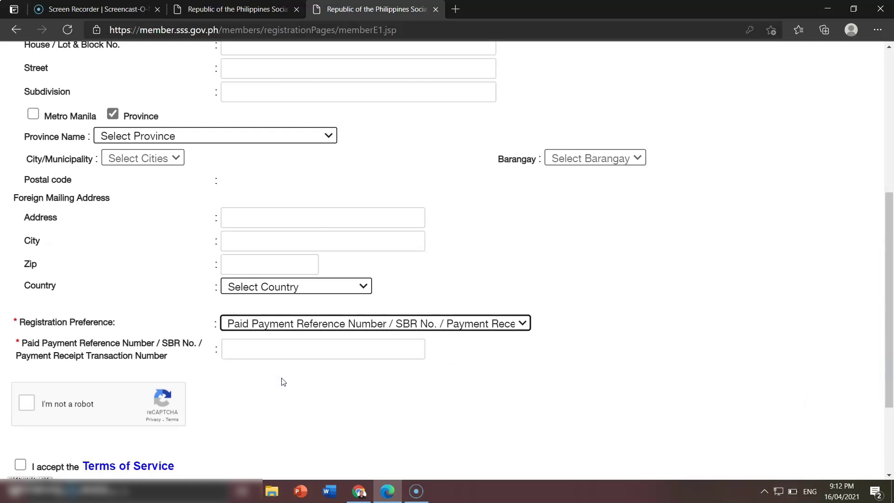
left_click(270, 358)
left_click(310, 326)
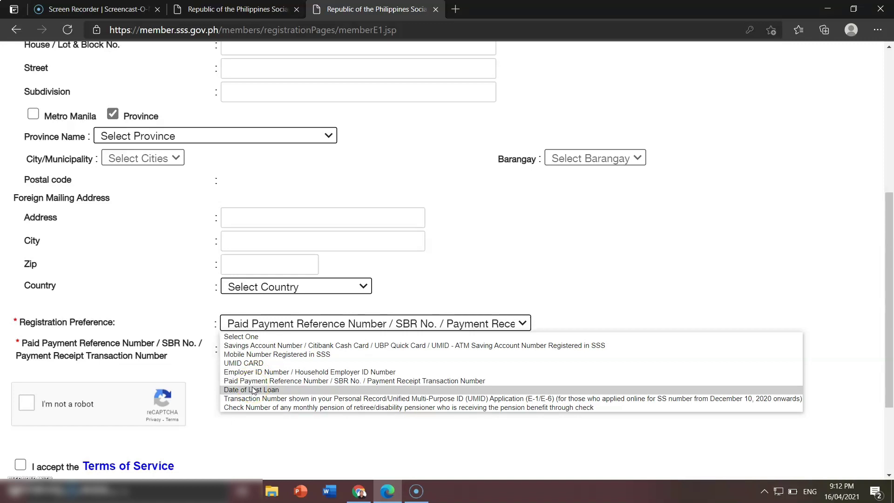
- Switch the registration preference to Date of Last Loan, revealing its date field
left_click(286, 390)
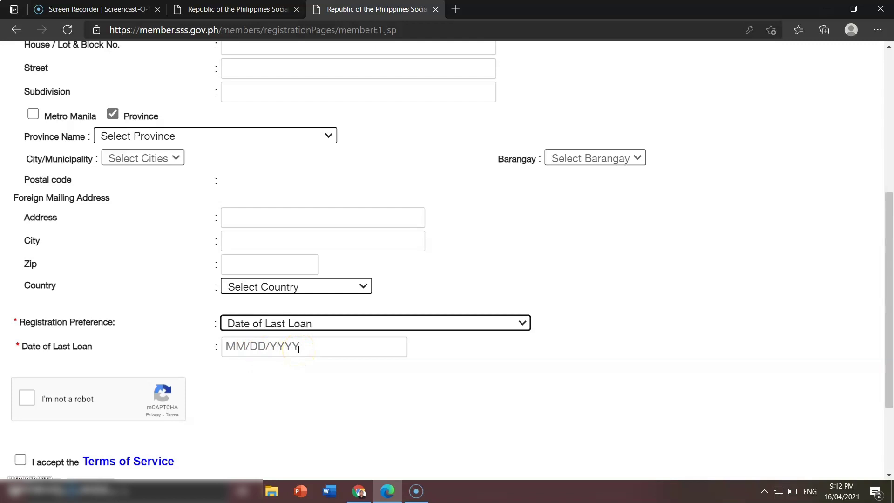
left_click(322, 329)
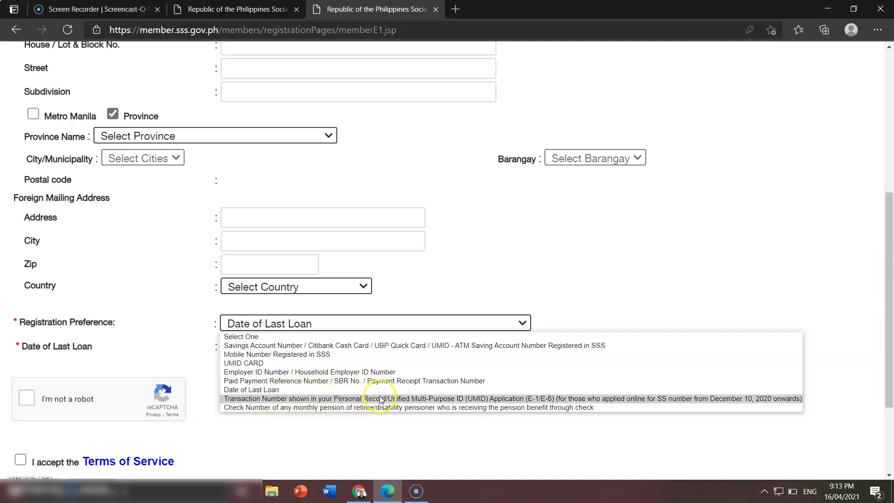
- Switch the registration preference to the Personal Record/UMID Application Transaction Number
left_click(447, 403)
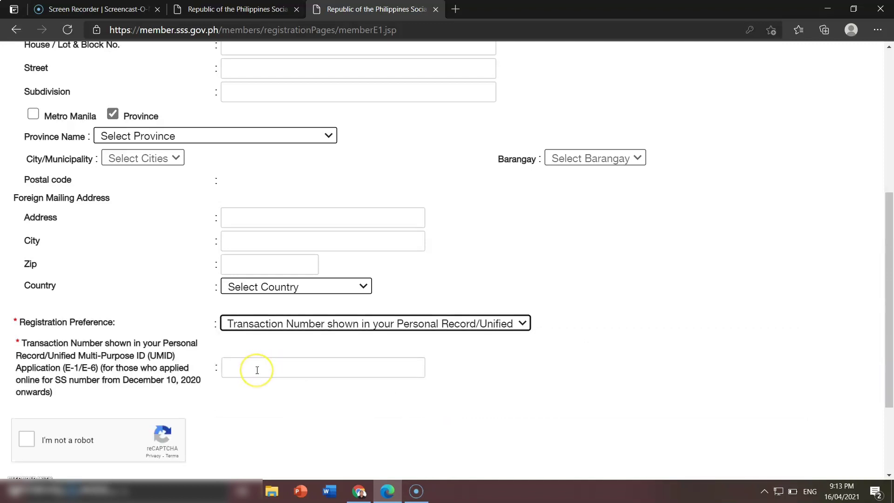
left_click(262, 326)
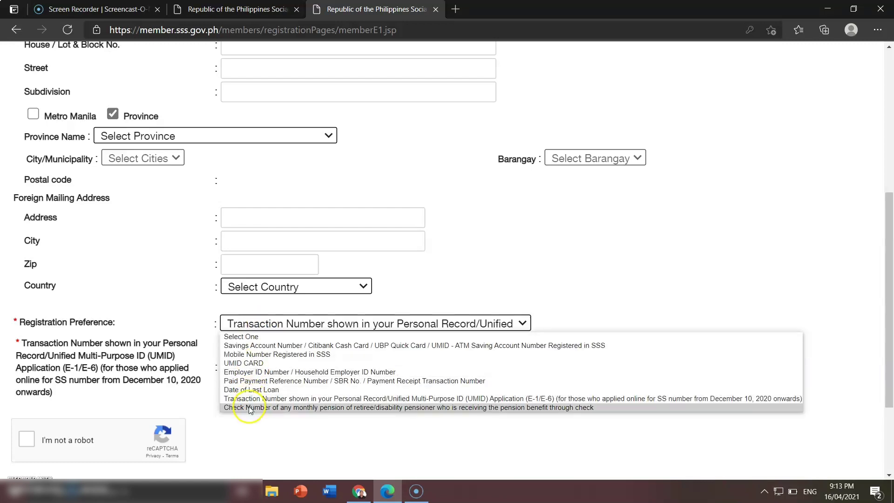
- Select the pension Check Number registration preference
left_click(412, 408)
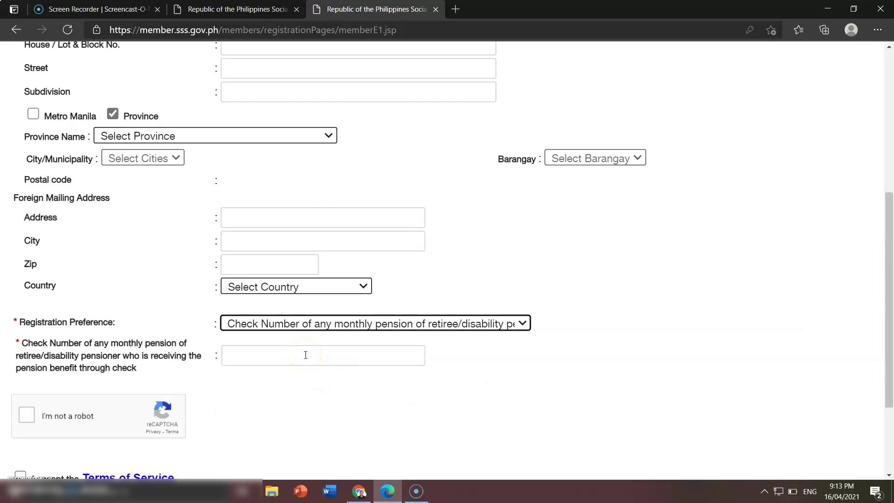
scroll(305, 355, "down", 3, "ctrl")
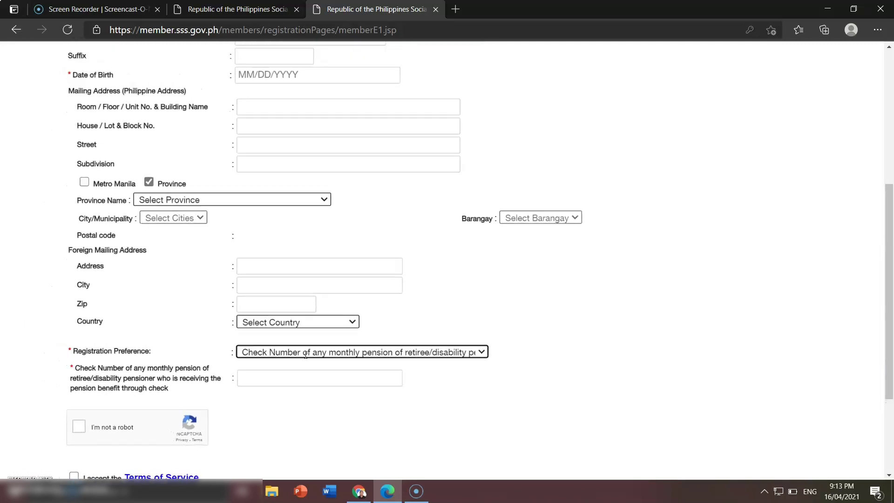
scroll(305, 355, "down", 2, "ctrl")
- Switch the registration preference back to UMID CARD and scroll down to the reCAPTCHA area
left_click(332, 377)
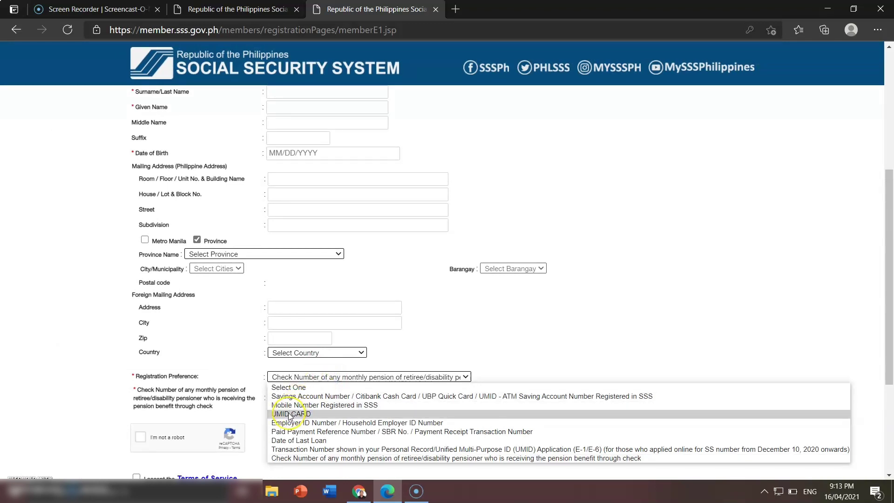
left_click(289, 414)
scroll(398, 399, "up", 4, "ctrl")
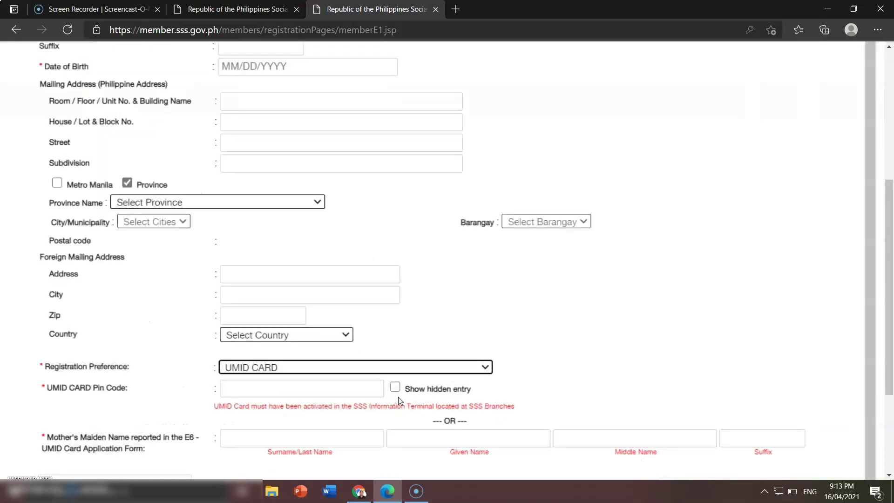
scroll(582, 319, "down", 3, "ctrl")
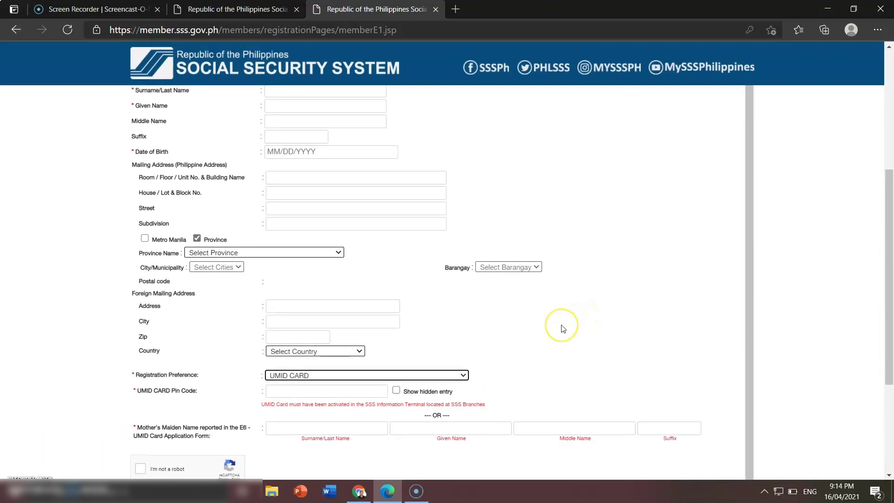
scroll(563, 325, "up", 3, "ctrl")
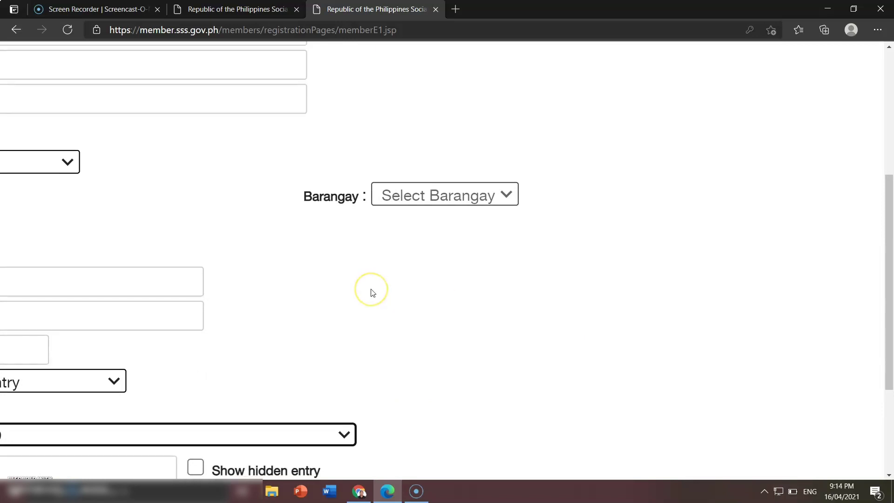
scroll(372, 292, "left", 5)
scroll(373, 292, "down", 6)
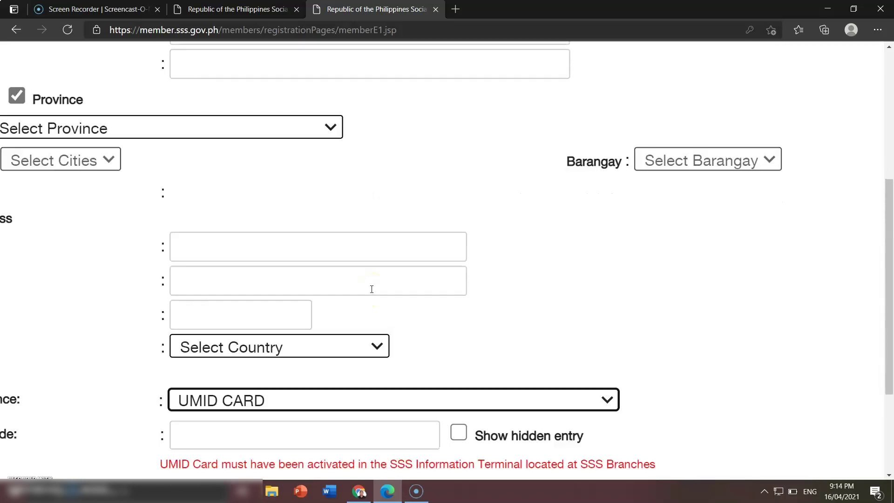
scroll(373, 292, "left", 4)
scroll(372, 292, "left", 1)
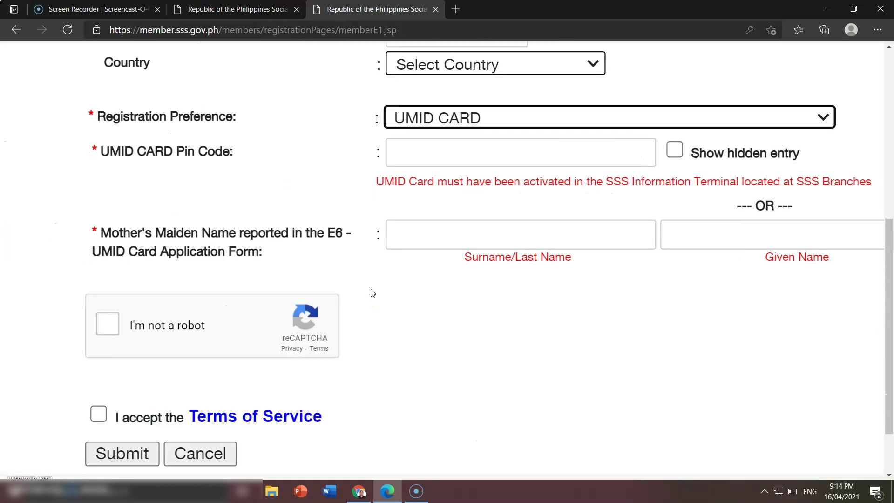
- Tick 'I'm not a robot', accept the Terms of Service, and submit the registration form
left_click(106, 328)
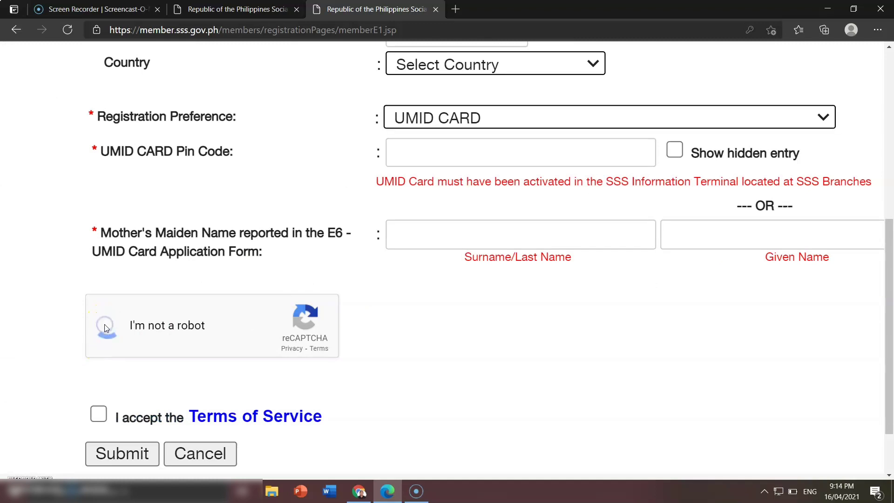
left_click(103, 422)
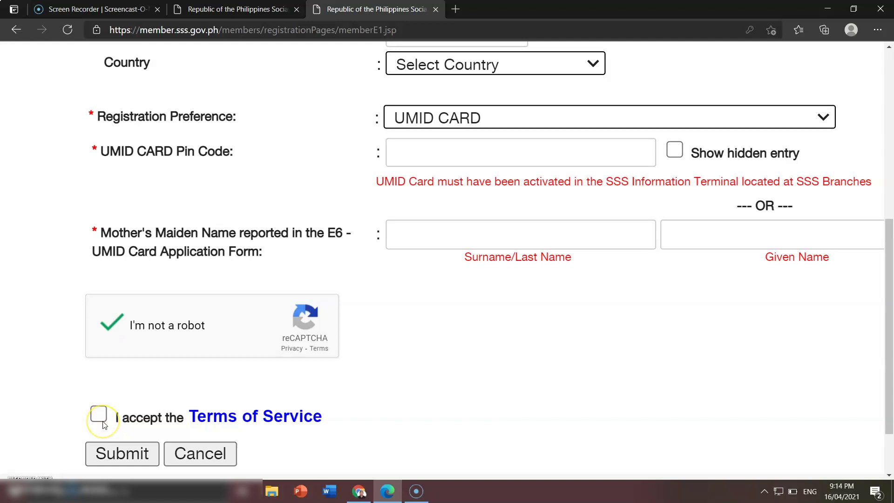
left_click(102, 422)
left_click(119, 459)
scroll(583, 260, "down", 4)
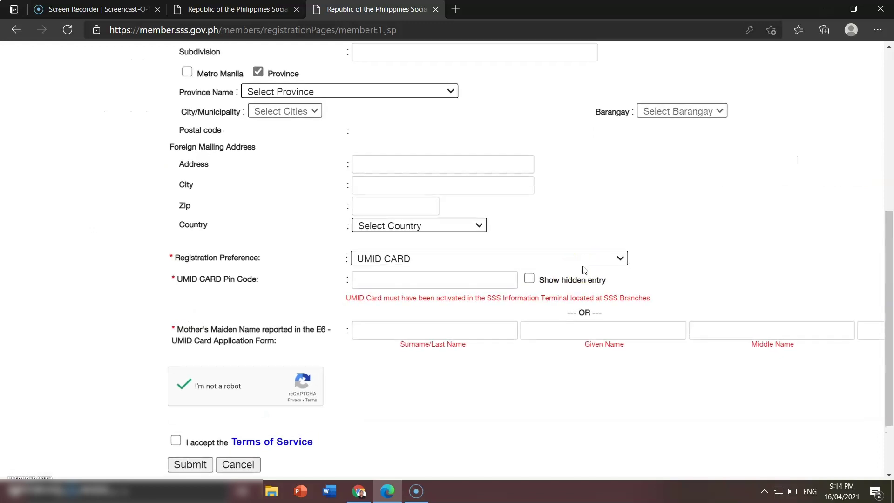
scroll(583, 269, "down", 1)
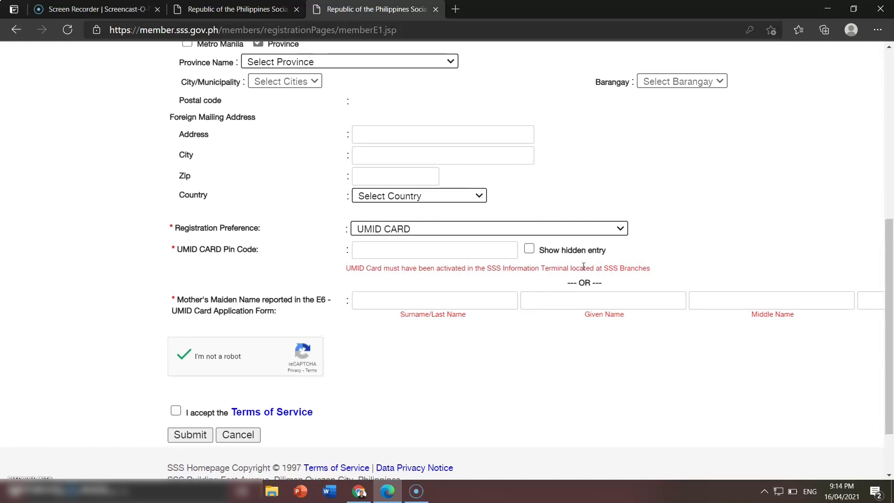
scroll(584, 266, "down", 3)
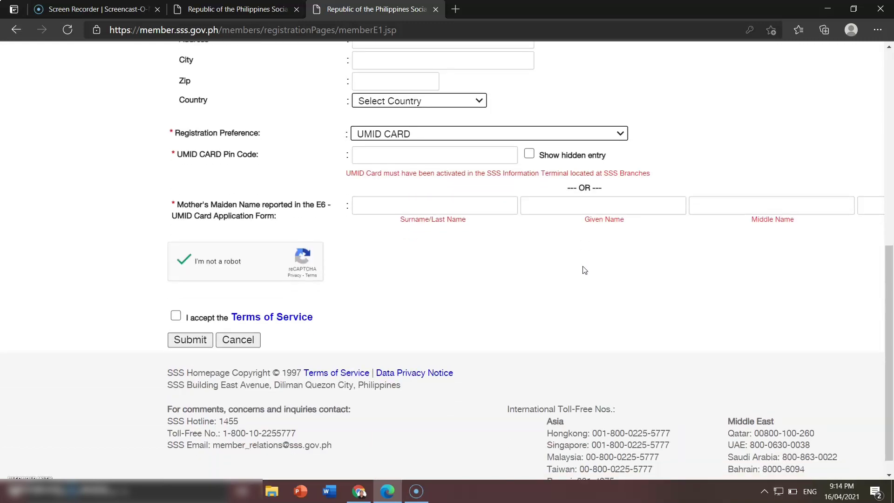
scroll(584, 270, "down", 1)
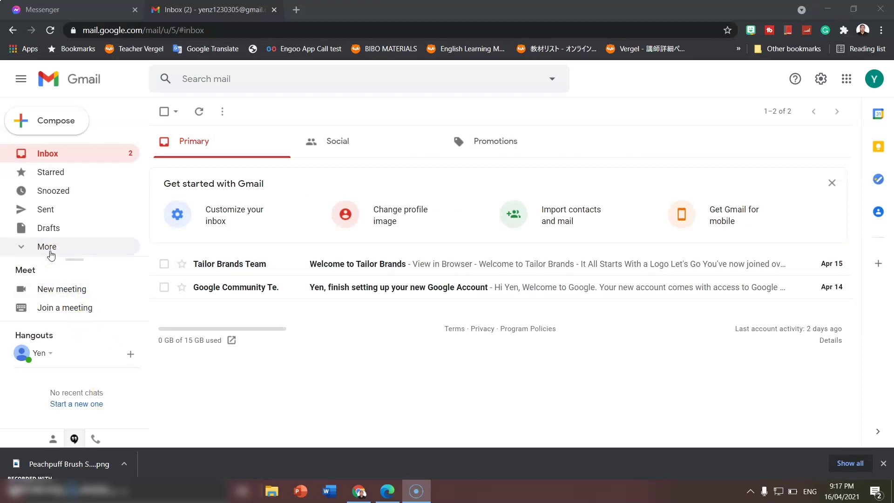
- Check Gmail's empty Spam folder, then view the SSS activation email screenshot in Messenger
left_click(54, 153)
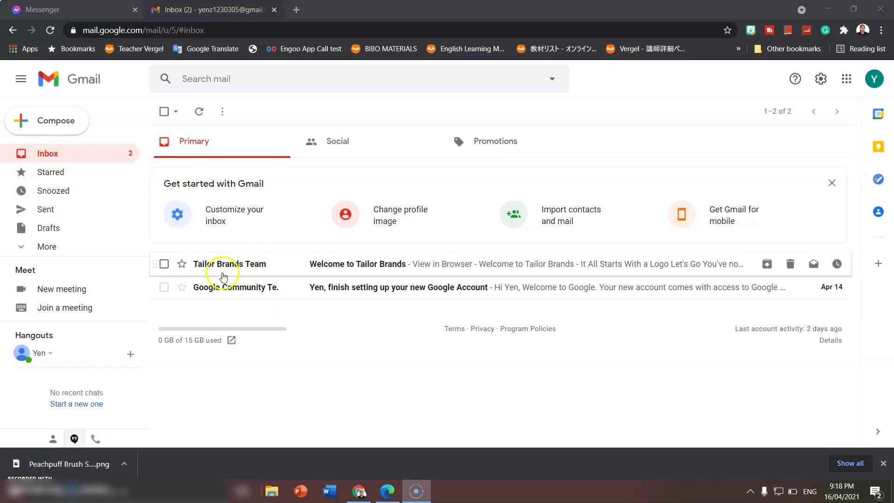
left_click(47, 248)
scroll(79, 237, "down", 2)
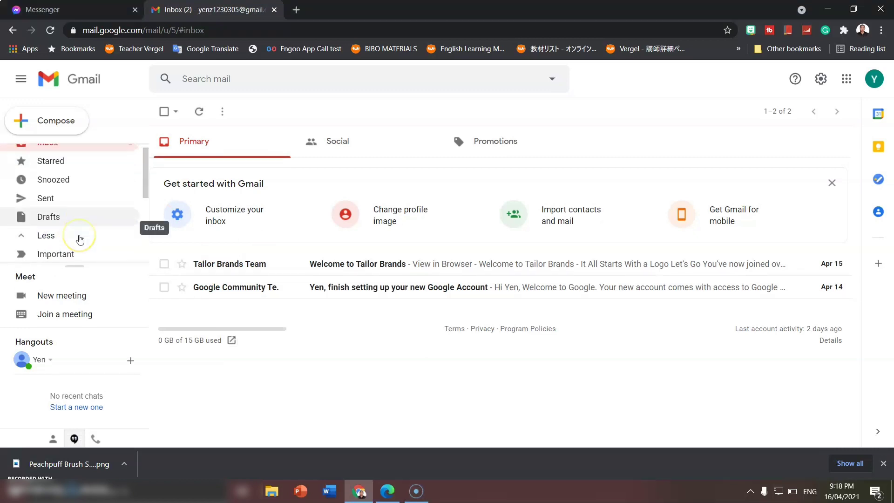
scroll(80, 240, "down", 2)
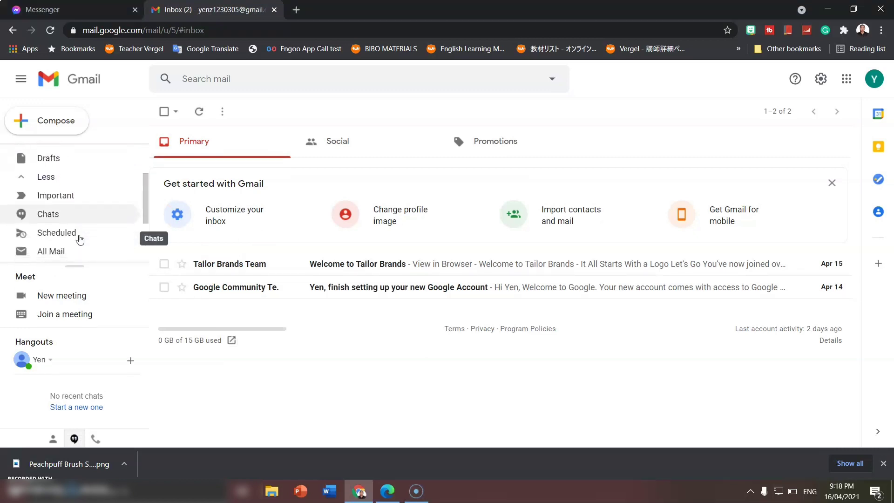
scroll(80, 238, "down", 1)
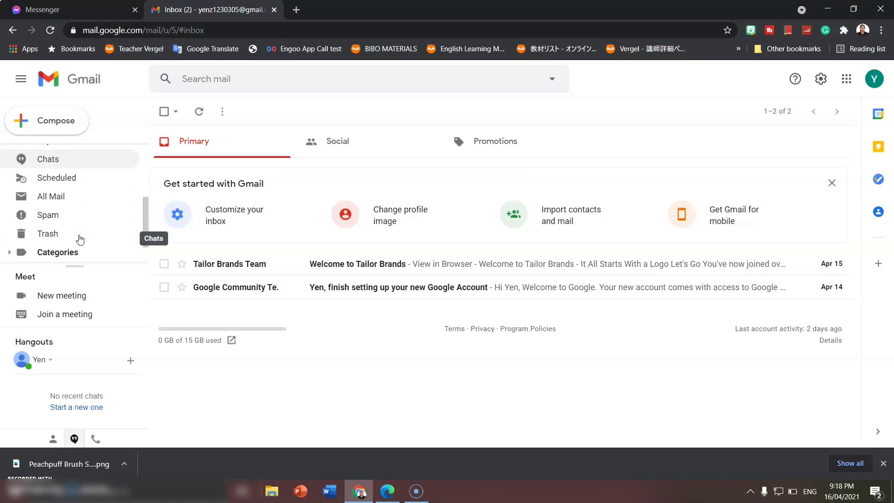
left_click(50, 216)
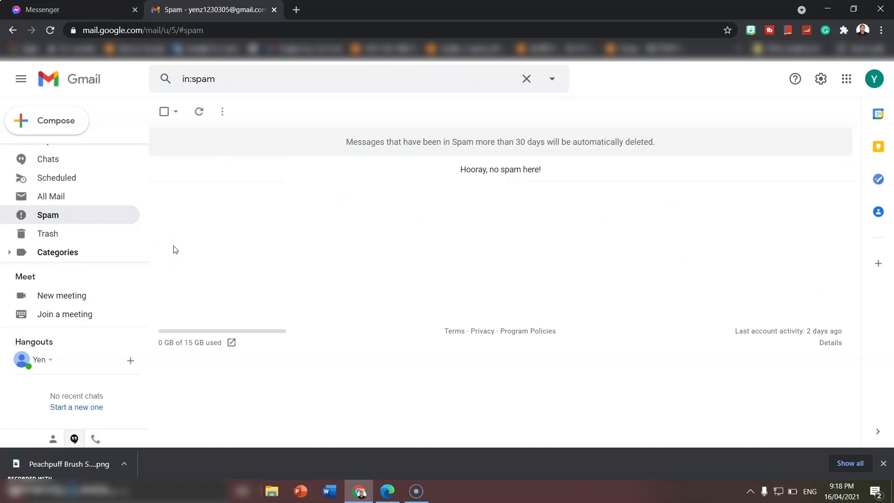
left_click(71, 6)
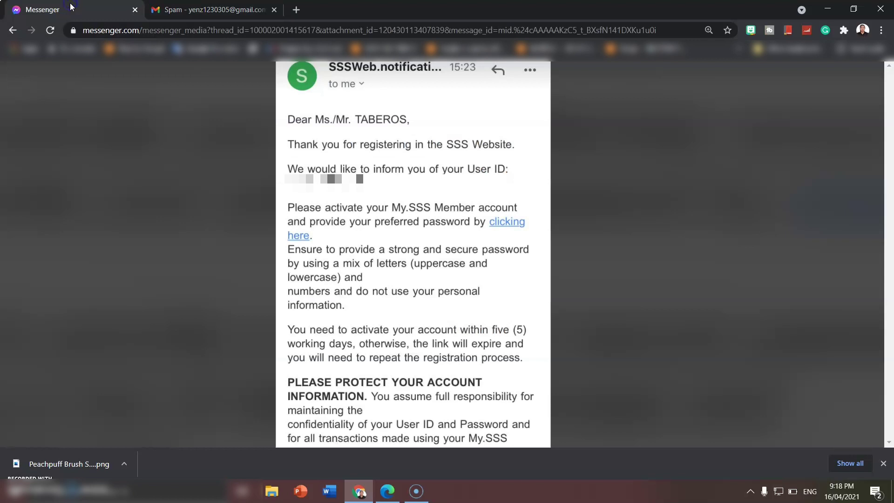